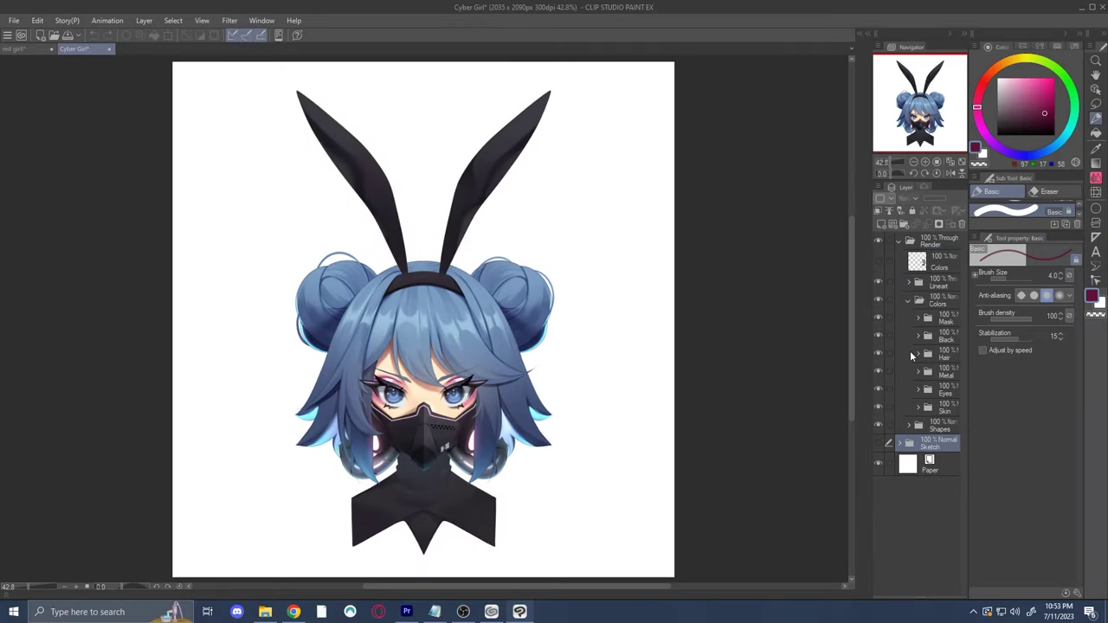
{"action": "left_click", "coordinate": [916, 355]}
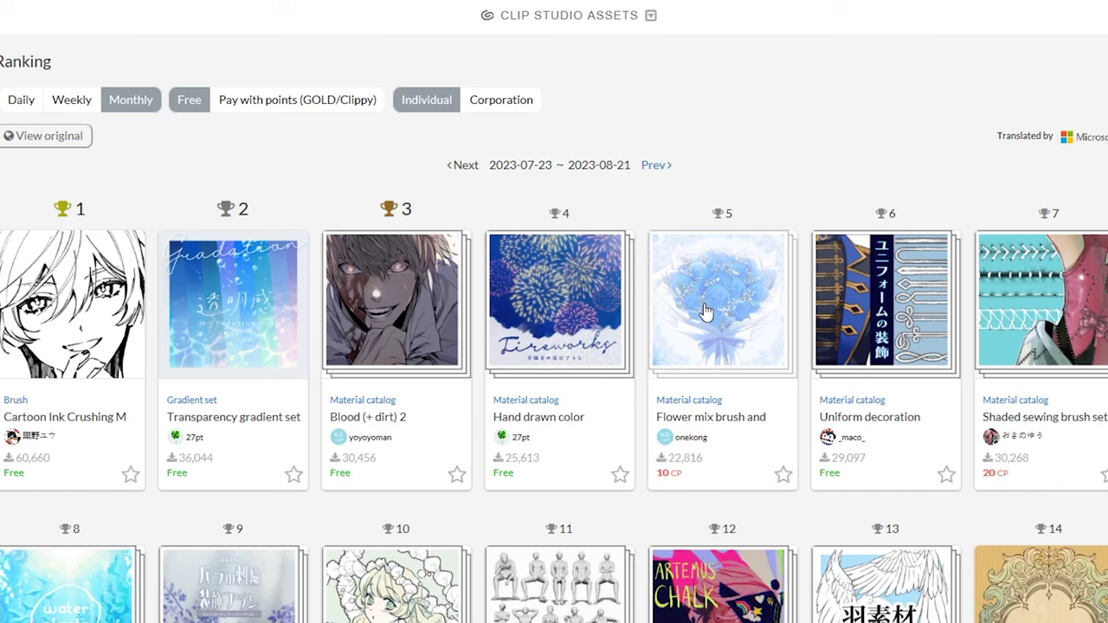
{"action": "scroll", "coordinate": [747, 361], "scroll_direction": "down", "scroll_amount": 3}
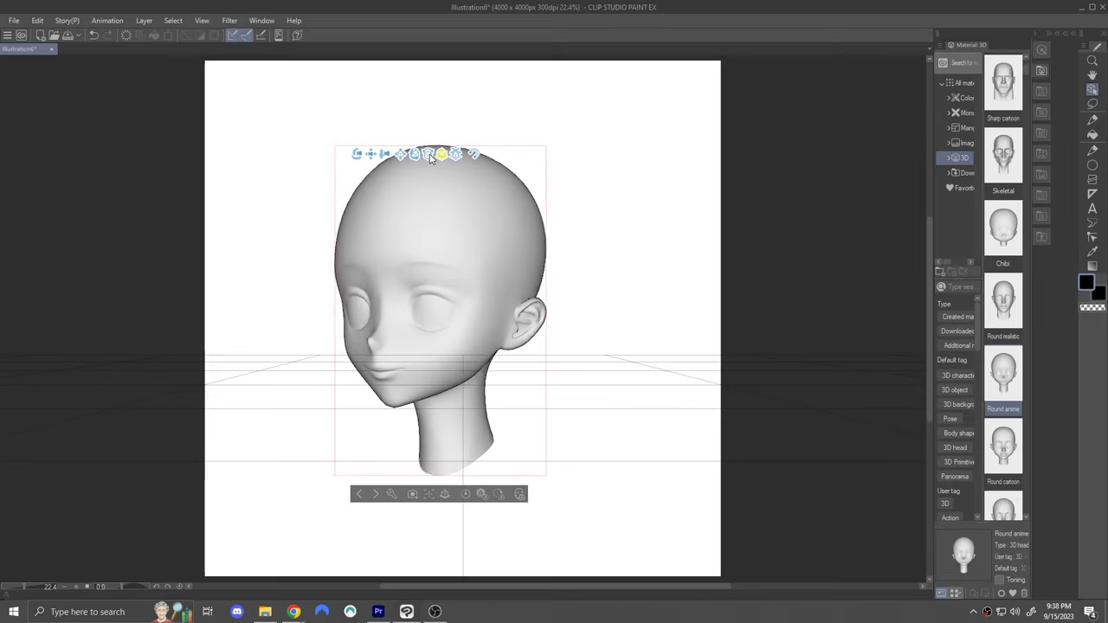
{"action": "left_click_drag", "start_coordinate": [430, 156], "coordinate": [419, 131]}
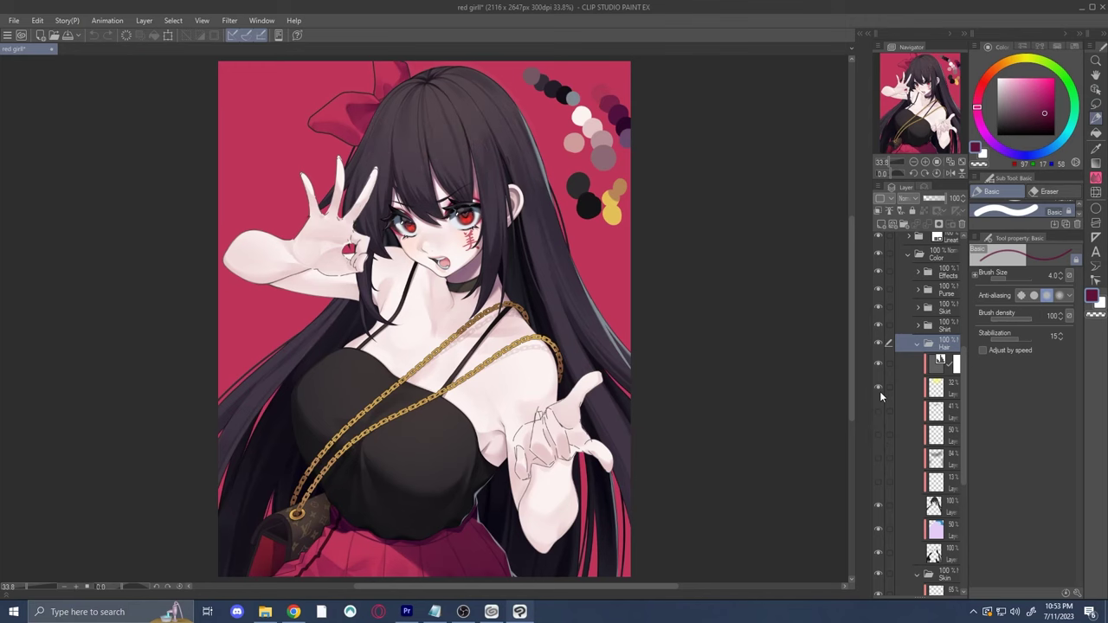
Hide the visible clipped layers at the top of the Hair folder in the red girl illustration
{"action": "left_click_drag", "start_coordinate": [881, 364], "coordinate": [893, 454]}
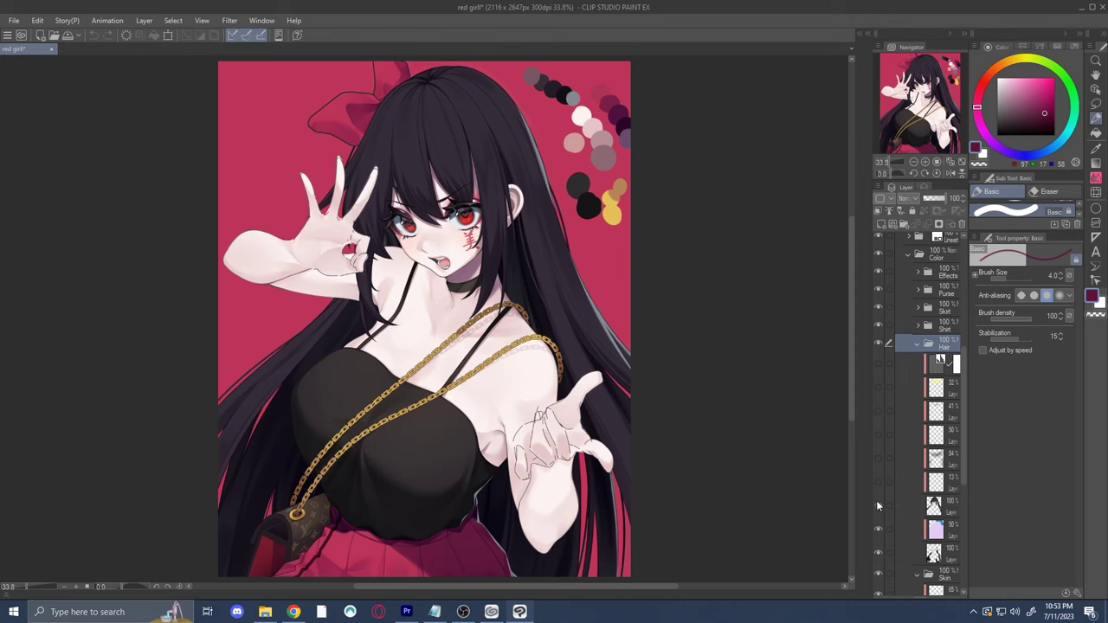
{"action": "left_click", "coordinate": [940, 510]}
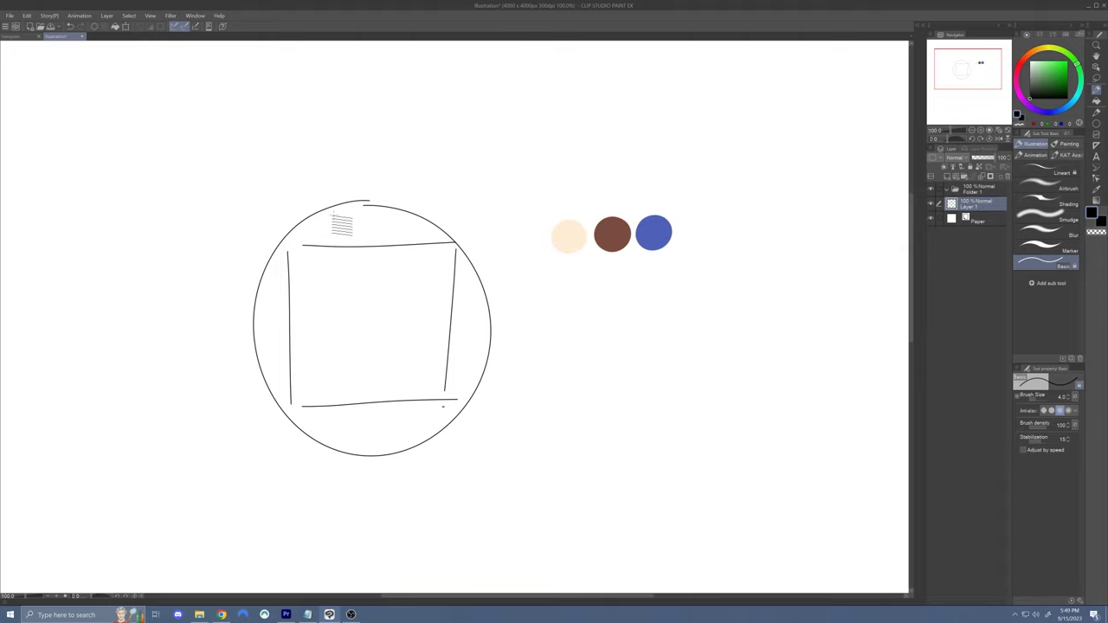
Sample the blue swatch, vary it on the colour wheel and paint blue, dark brown and khaki test strokes above the swatches
{"action": "left_click", "coordinate": [654, 232], "text": "alt"}
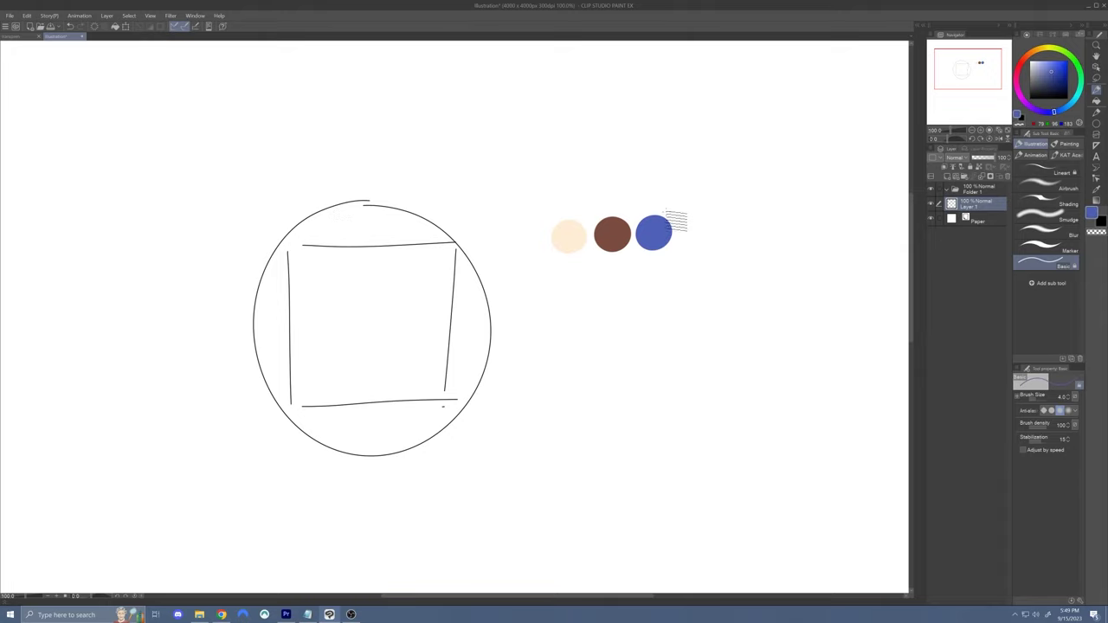
{"action": "left_click", "coordinate": [1046, 71]}
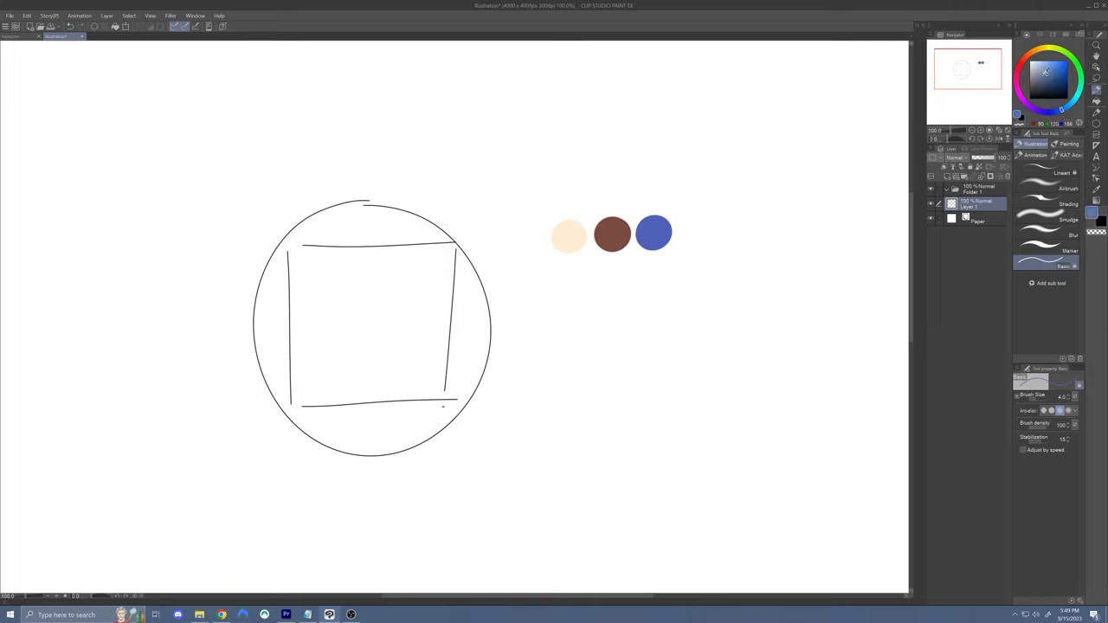
{"action": "mouse_move", "coordinate": [751, 200]}
{"action": "left_mouse_down"}
{"action": "mouse_move", "coordinate": [801, 171]}
{"action": "mouse_move", "coordinate": [805, 189]}
{"action": "mouse_move", "coordinate": [735, 184]}
{"action": "mouse_move", "coordinate": [710, 200]}
{"action": "left_mouse_up"}
{"action": "left_click", "coordinate": [1048, 84]}
{"action": "left_click", "coordinate": [1041, 50]}
{"action": "left_click", "coordinate": [1043, 72]}
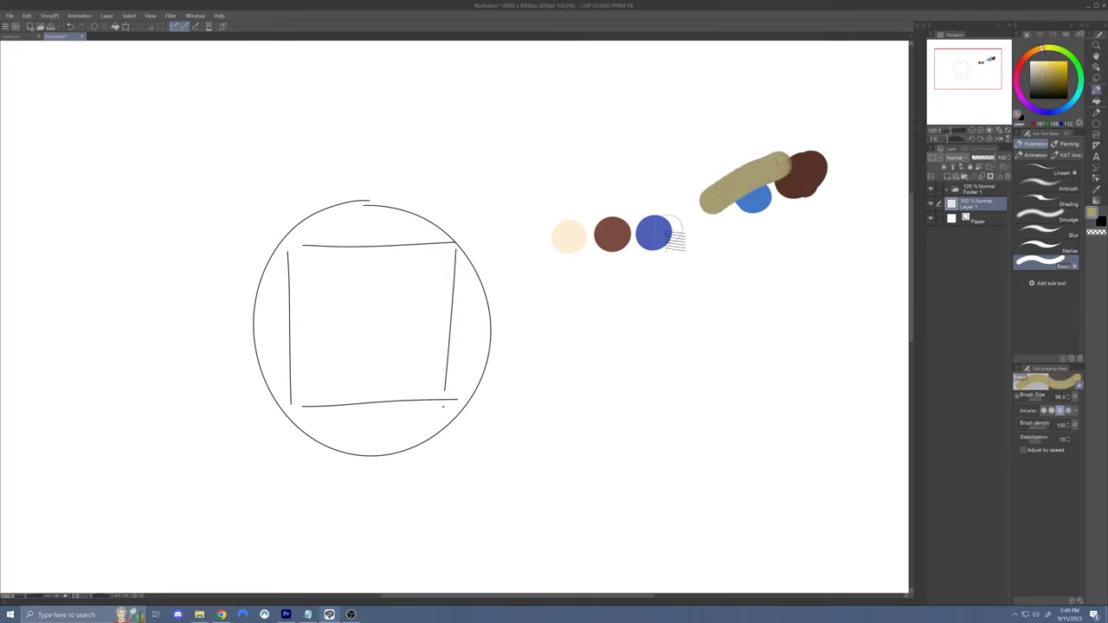
Undo the three test strokes painted above the swatches
{"action": "key", "text": "ctrl+z"}
{"action": "key", "text": "ctrl+z"}
{"action": "key", "text": "ctrl+z"}
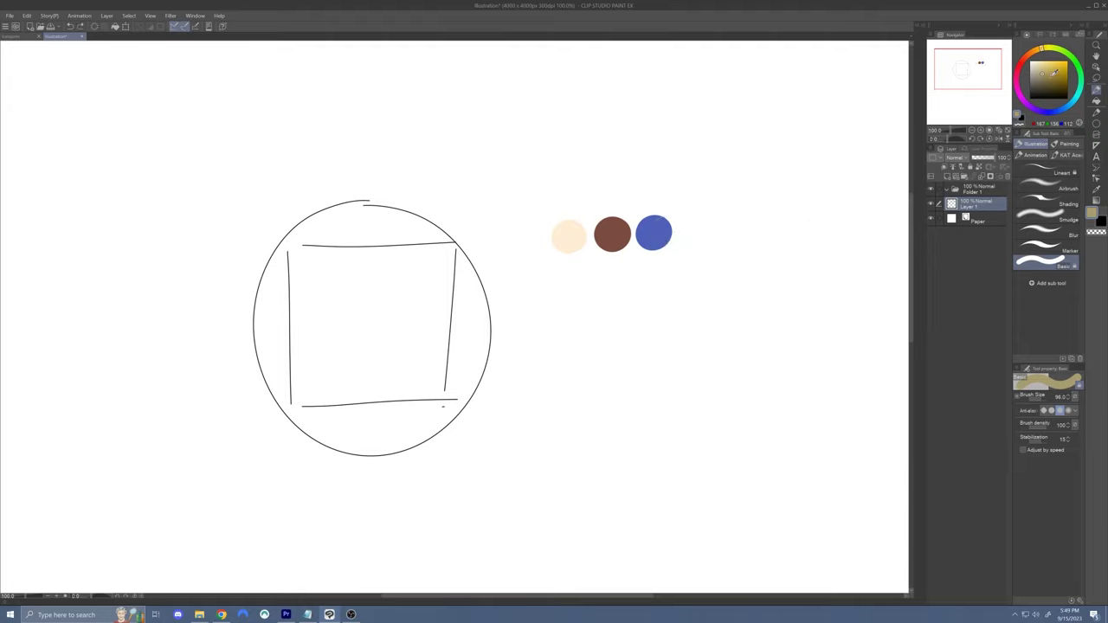
Choose a bright green and draw arrows down both sides of the circle, plus a short mark at its bottom
{"action": "left_click", "coordinate": [570, 240], "text": "alt"}
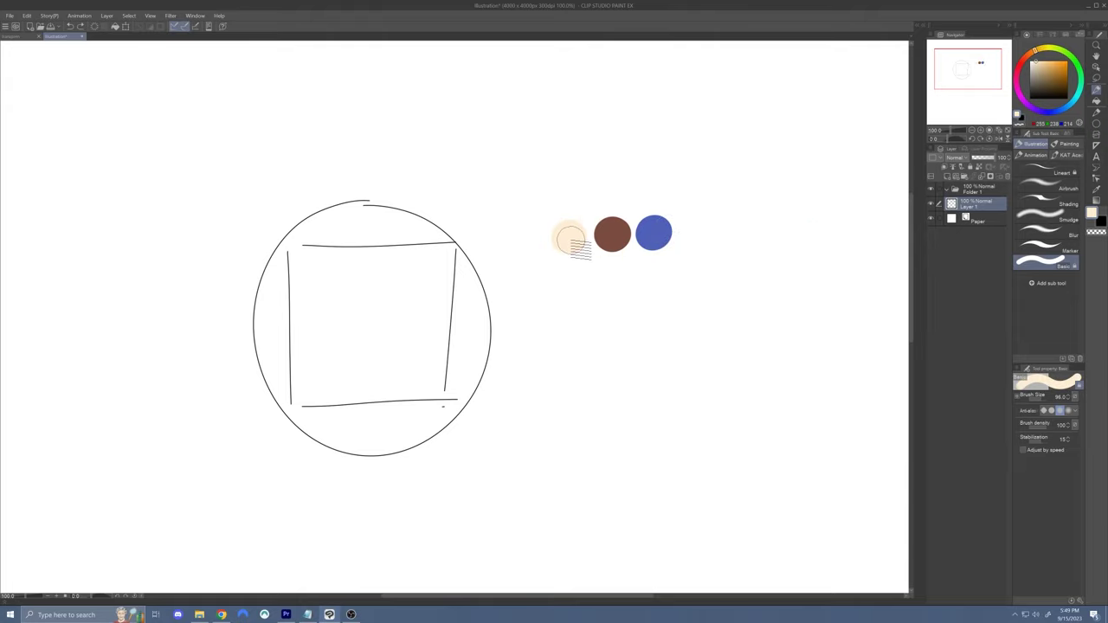
{"action": "left_click", "coordinate": [1070, 55]}
{"action": "left_click", "coordinate": [1063, 64]}
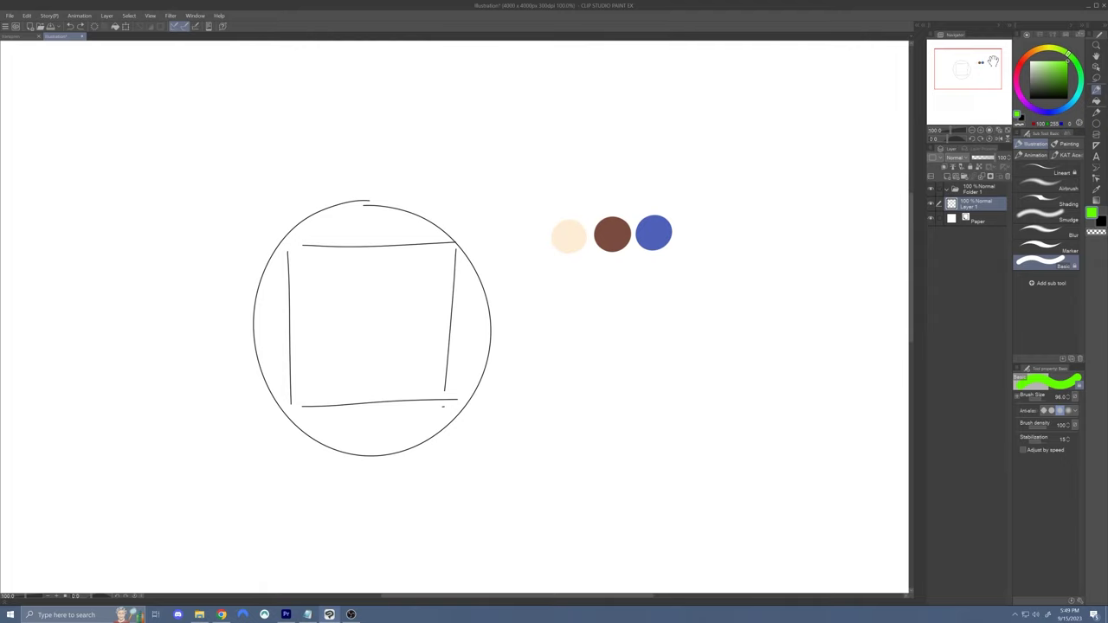
{"action": "mouse_move", "coordinate": [291, 228]}
{"action": "left_mouse_down"}
{"action": "mouse_move", "coordinate": [254, 300]}
{"action": "mouse_move", "coordinate": [249, 260]}
{"action": "mouse_move", "coordinate": [288, 283]}
{"action": "left_mouse_up"}
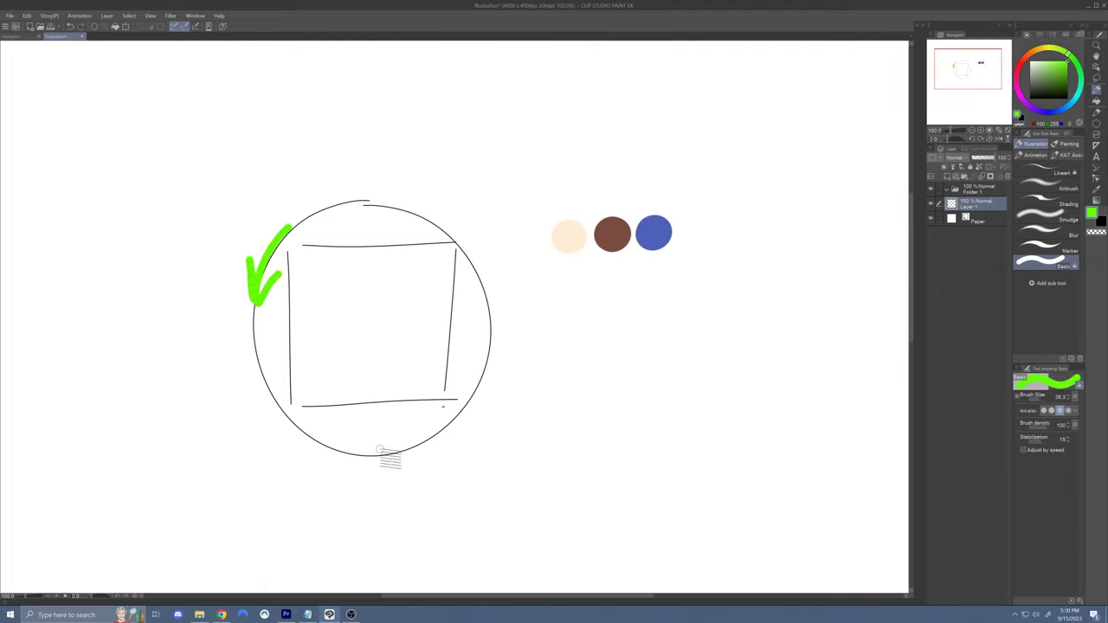
{"action": "left_click_drag", "start_coordinate": [380, 447], "coordinate": [381, 493]}
{"action": "left_click", "coordinate": [1049, 57]}
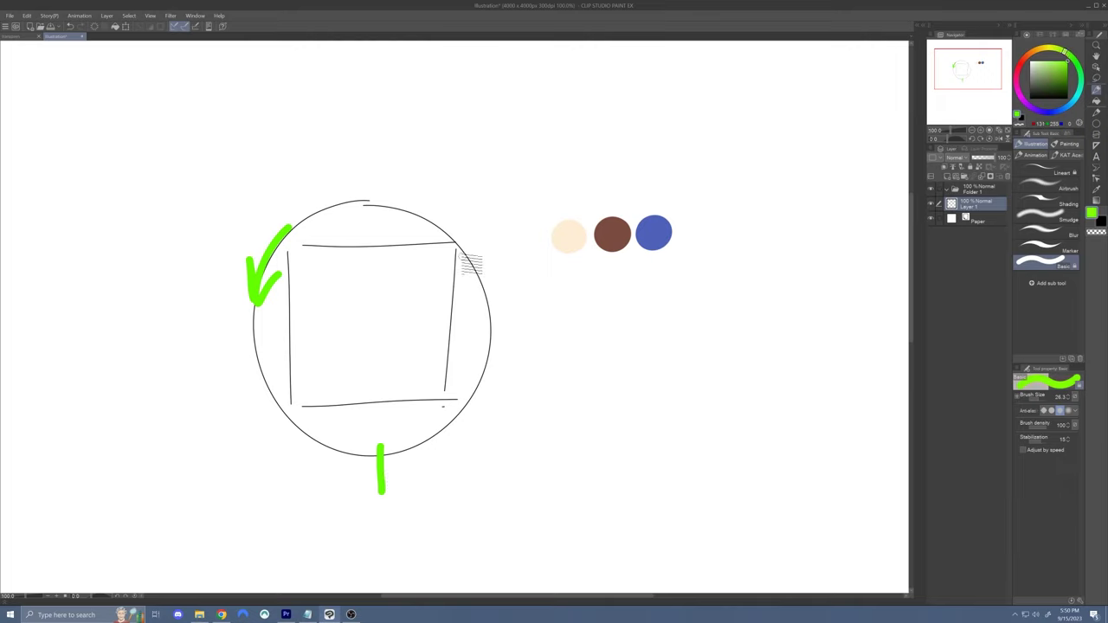
{"action": "left_click_drag", "start_coordinate": [433, 220], "coordinate": [487, 332]}
{"action": "mouse_move", "coordinate": [456, 293]}
{"action": "left_mouse_down"}
{"action": "mouse_move", "coordinate": [484, 331]}
{"action": "mouse_move", "coordinate": [466, 308]}
{"action": "mouse_move", "coordinate": [491, 281]}
{"action": "left_mouse_up"}
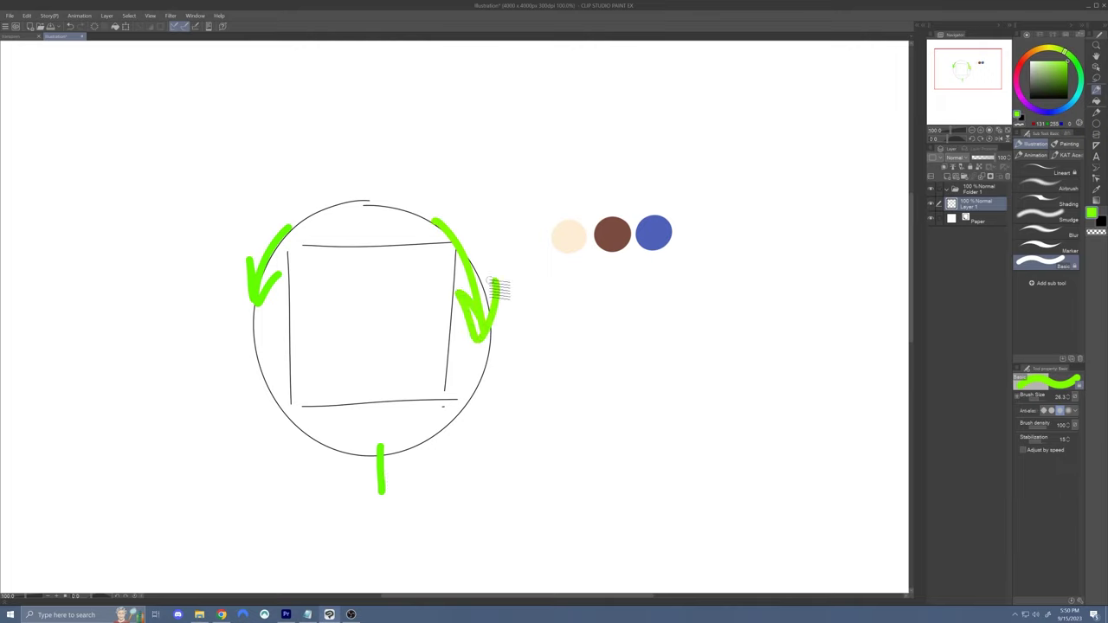
Draw a yellow arrow along the circle's upper-left arc and a yellow-green stroke from its top towards the right
{"action": "left_click", "coordinate": [1051, 49]}
{"action": "left_click_drag", "start_coordinate": [376, 200], "coordinate": [296, 225]}
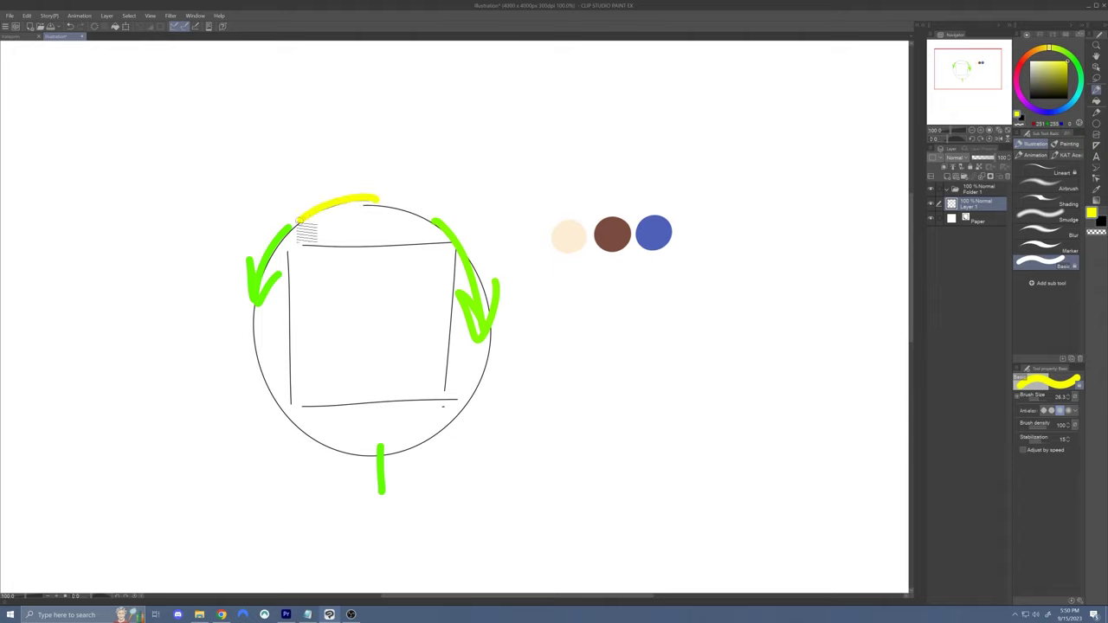
{"action": "left_click_drag", "start_coordinate": [328, 185], "coordinate": [296, 222]}
{"action": "left_click_drag", "start_coordinate": [295, 223], "coordinate": [329, 230]}
{"action": "left_click", "coordinate": [1058, 50]}
{"action": "mouse_move", "coordinate": [381, 204]}
{"action": "left_mouse_down"}
{"action": "mouse_move", "coordinate": [423, 214]}
{"action": "mouse_move", "coordinate": [409, 218]}
{"action": "mouse_move", "coordinate": [430, 187]}
{"action": "left_mouse_up"}
Undo all the green and yellow annotations around the circle
{"action": "key", "text": "ctrl+z"}
{"action": "key", "text": "ctrl+z"}
{"action": "key", "text": "ctrl+z"}
{"action": "key", "text": "ctrl+z"}
{"action": "key", "text": "ctrl+z"}
{"action": "key", "text": "ctrl+z"}
{"action": "key", "text": "ctrl+z"}
{"action": "key", "text": "ctrl+z"}
{"action": "key", "text": "ctrl+z"}
{"action": "key", "text": "ctrl+z"}
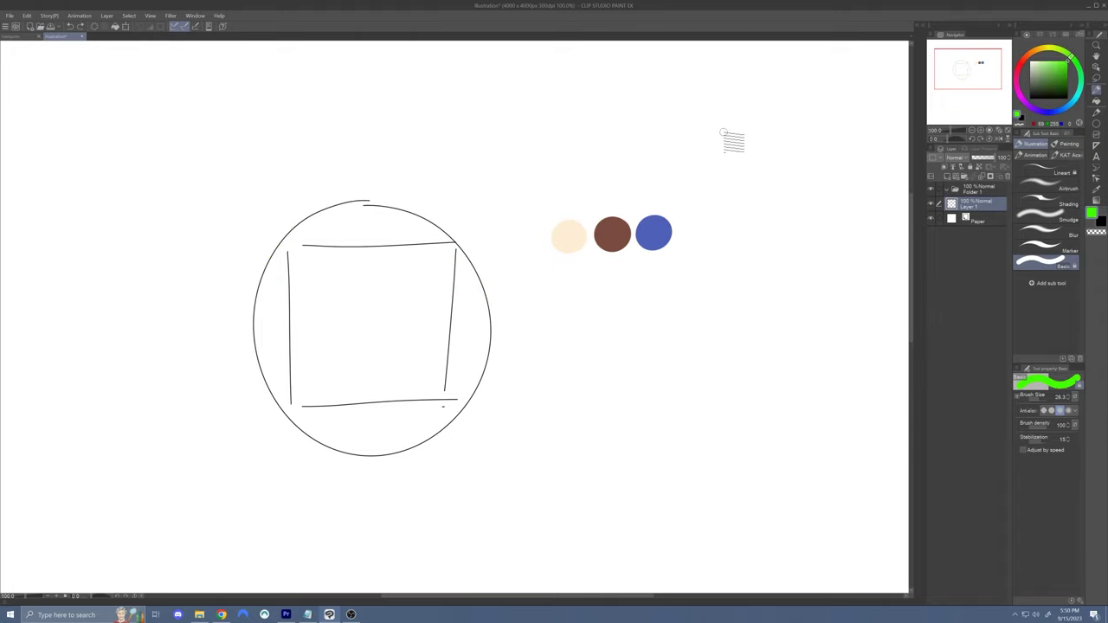
Draw small green arrows pointing down and right in the square's upper-left corner, and undo them
{"action": "mouse_move", "coordinate": [310, 253]}
{"action": "left_mouse_down"}
{"action": "mouse_move", "coordinate": [309, 294]}
{"action": "mouse_move", "coordinate": [345, 260]}
{"action": "mouse_move", "coordinate": [333, 270]}
{"action": "left_mouse_up"}
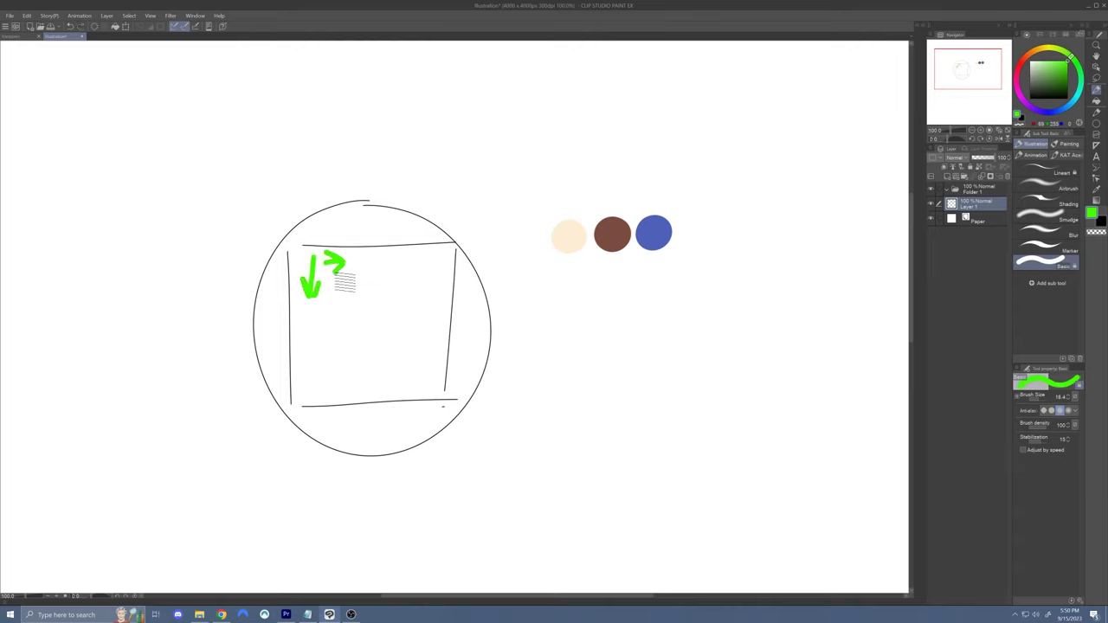
{"action": "key", "text": "ctrl+z"}
{"action": "key", "text": "ctrl+z"}
{"action": "key", "text": "ctrl+z"}
{"action": "key", "text": "ctrl+z"}
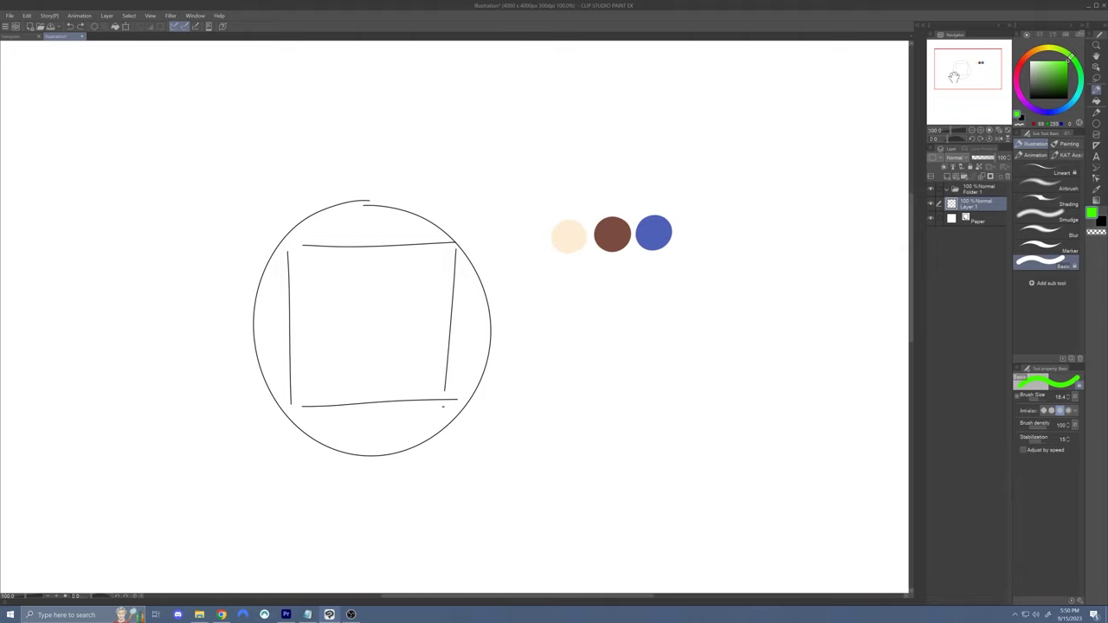
Draw a curve across the square in the sampled blue with arrow strokes along its top and left side, and remove them
{"action": "left_click", "coordinate": [574, 238], "text": "alt"}
{"action": "left_click", "coordinate": [654, 232], "text": "alt"}
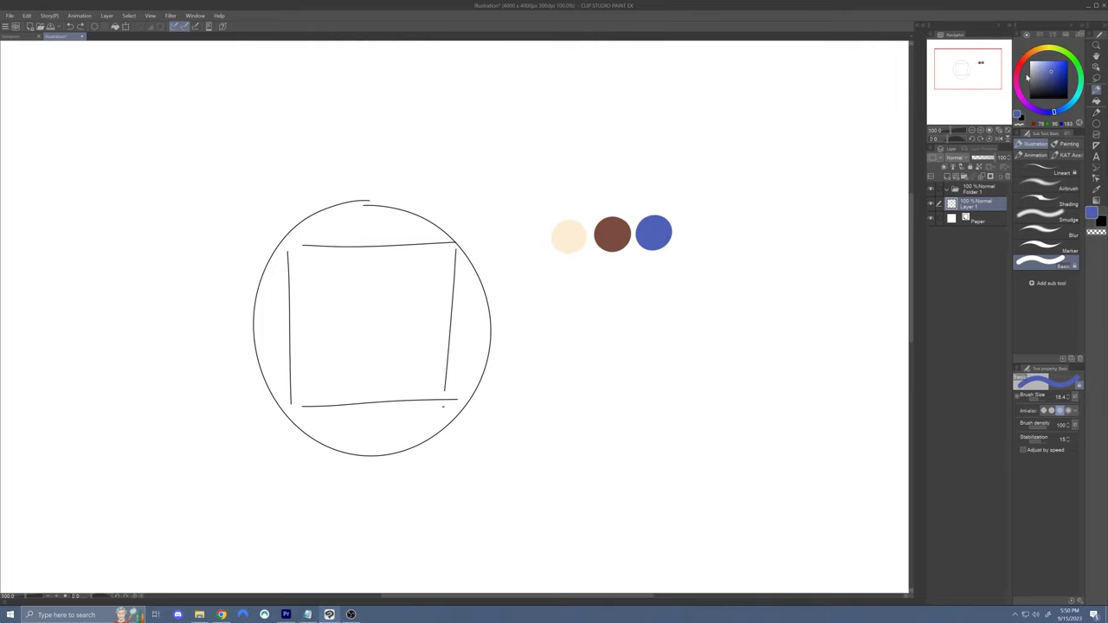
{"action": "mouse_move", "coordinate": [296, 251]}
{"action": "left_mouse_down"}
{"action": "mouse_move", "coordinate": [413, 321]}
{"action": "mouse_move", "coordinate": [447, 371]}
{"action": "mouse_move", "coordinate": [426, 392]}
{"action": "left_mouse_up"}
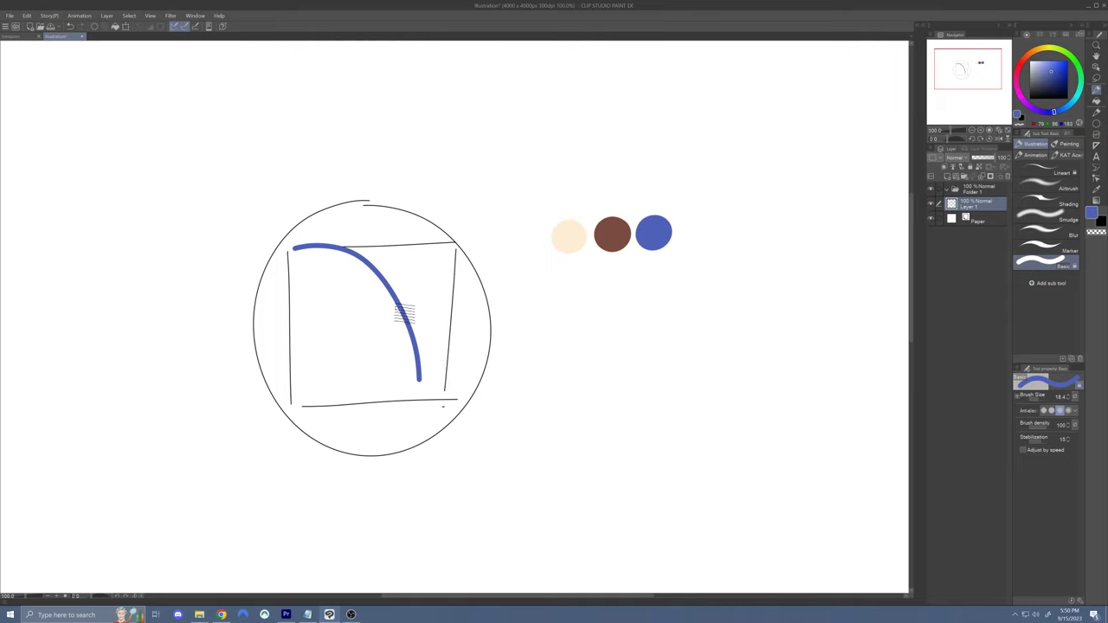
{"action": "left_click_drag", "start_coordinate": [305, 229], "coordinate": [443, 227]}
{"action": "left_click_drag", "start_coordinate": [386, 205], "coordinate": [414, 241]}
{"action": "left_click_drag", "start_coordinate": [261, 262], "coordinate": [268, 370]}
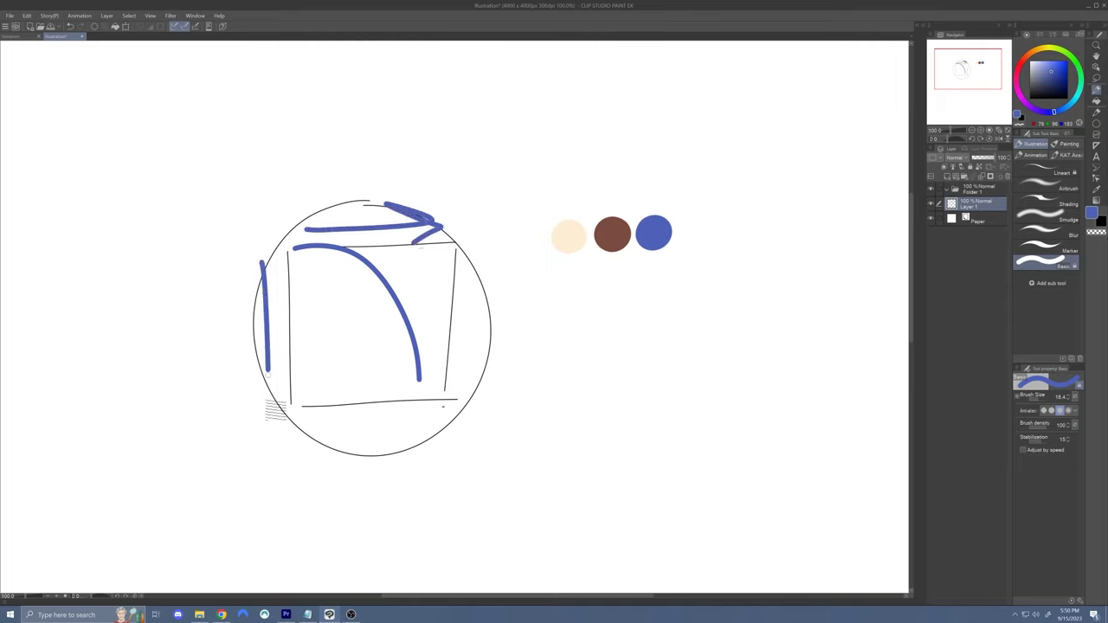
{"action": "left_click_drag", "start_coordinate": [246, 334], "coordinate": [303, 355]}
{"action": "key", "text": "Delete"}
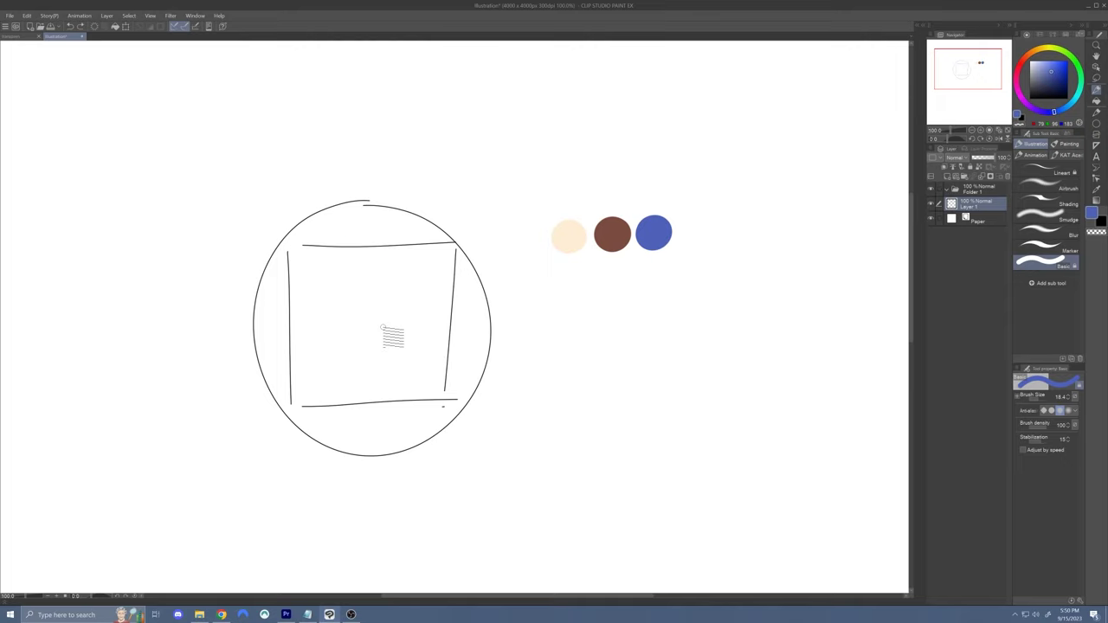
Sample the cream swatch, dot it on the square's top edge and the circle, and add a pinker dot further along the circle
{"action": "left_click", "coordinate": [571, 238], "text": "alt"}
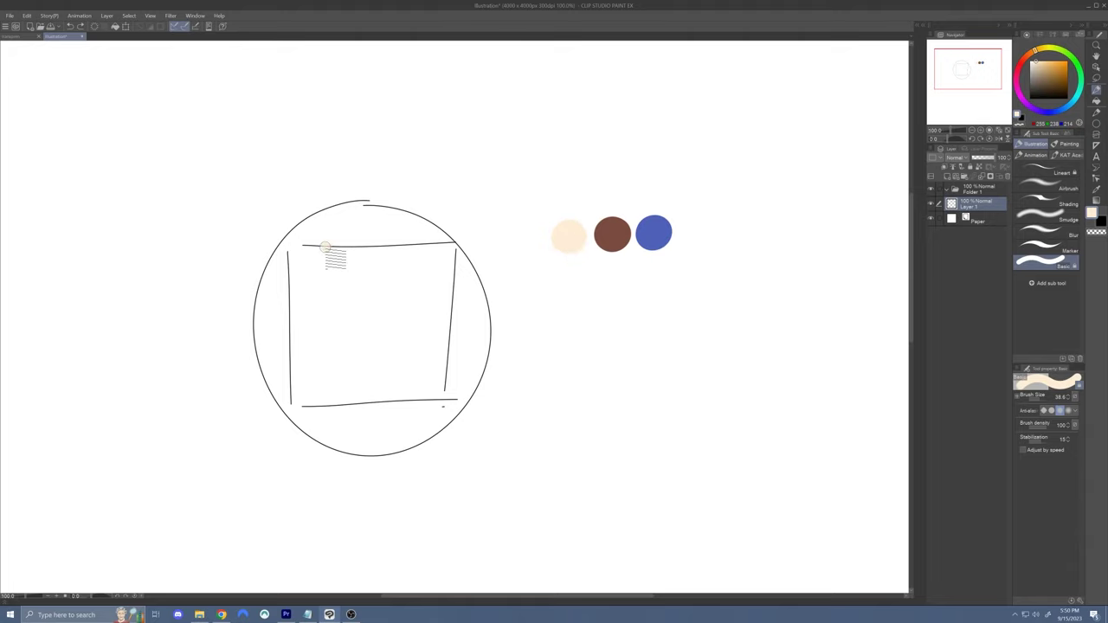
{"action": "left_click", "coordinate": [325, 245]}
{"action": "left_click", "coordinate": [297, 216]}
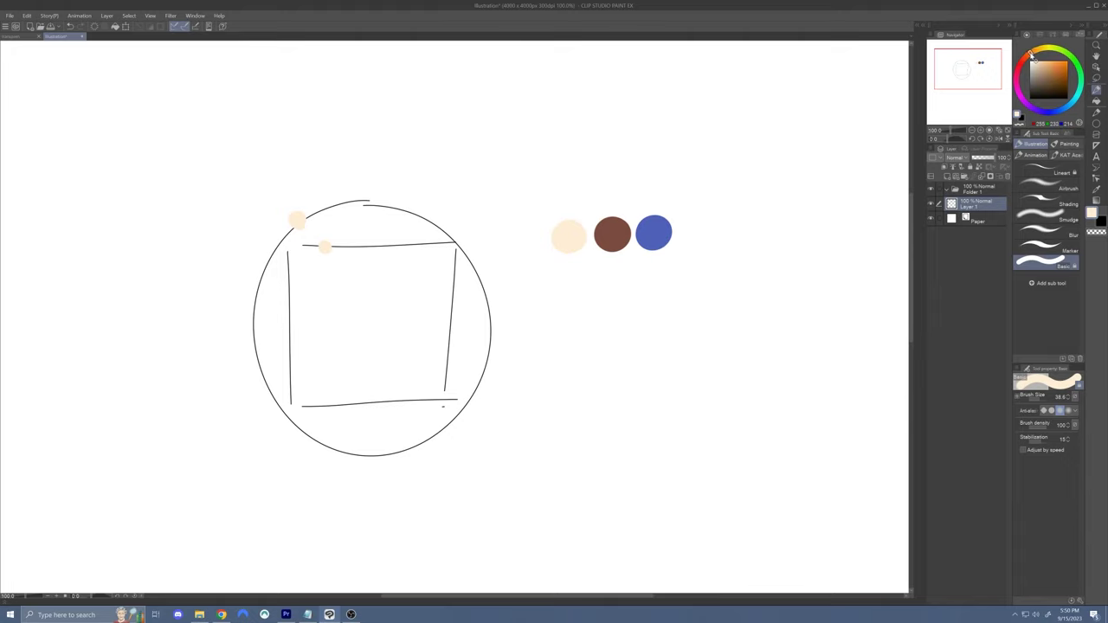
{"action": "left_click", "coordinate": [278, 239]}
Dot a more saturated peach and a darker peach on the square, and paint the darker one as a shadow swatch below cream
{"action": "left_click", "coordinate": [1045, 57]}
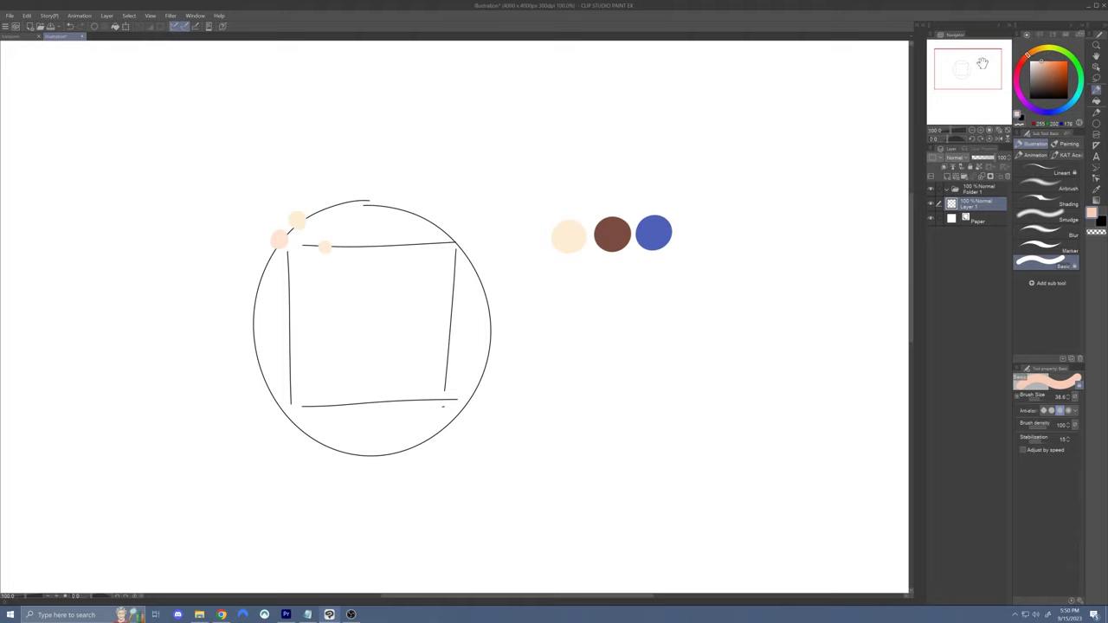
{"action": "left_click", "coordinate": [353, 248]}
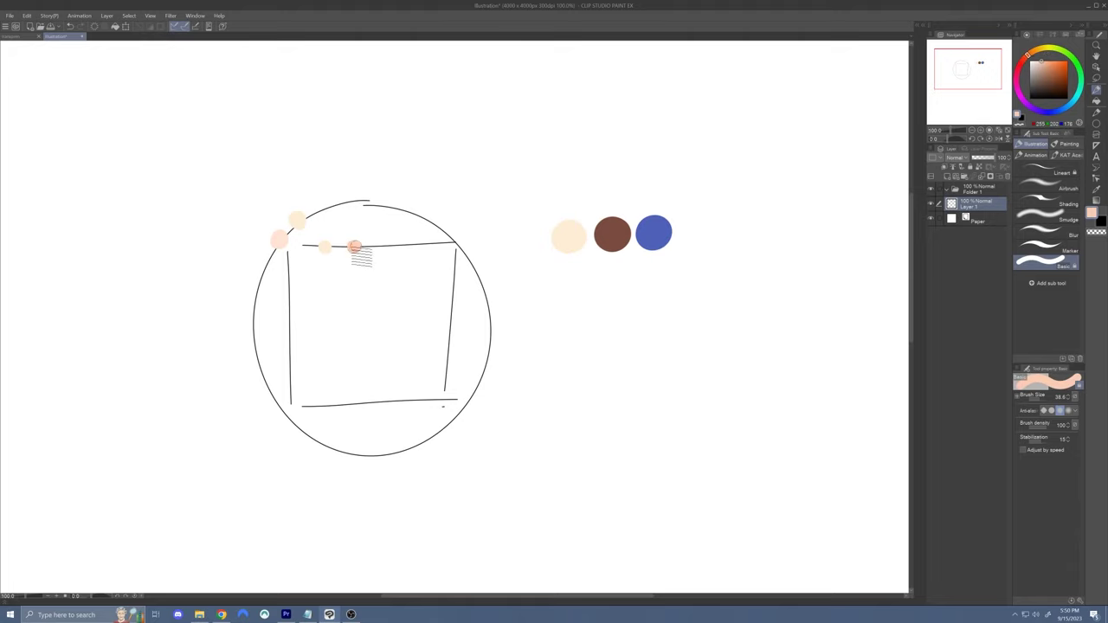
{"action": "left_click", "coordinate": [1046, 59]}
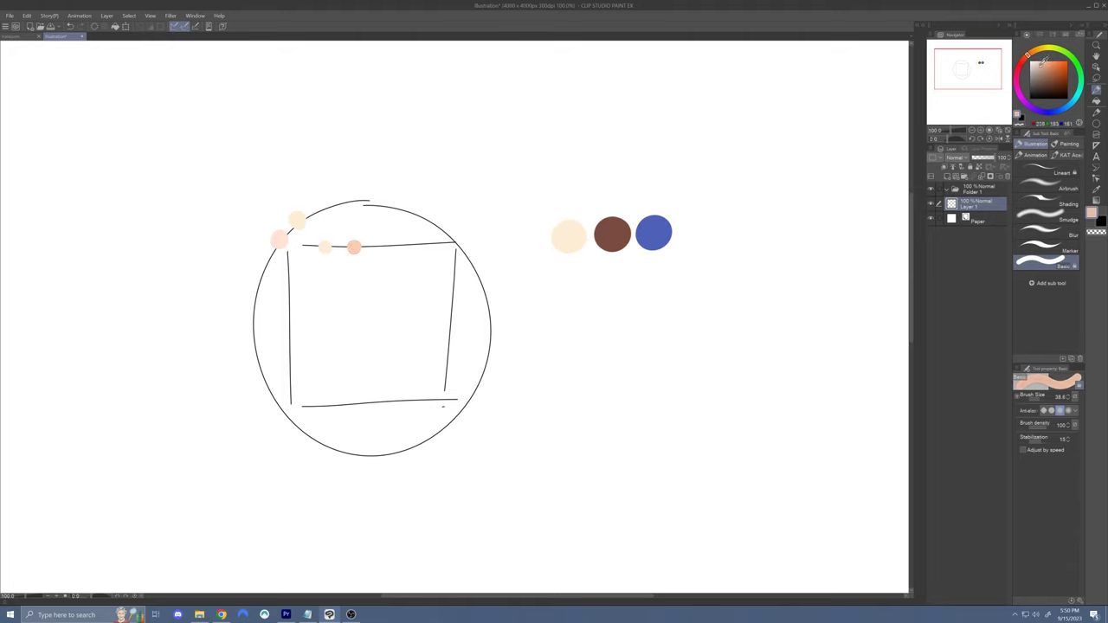
{"action": "left_click", "coordinate": [354, 259]}
{"action": "left_click", "coordinate": [565, 259]}
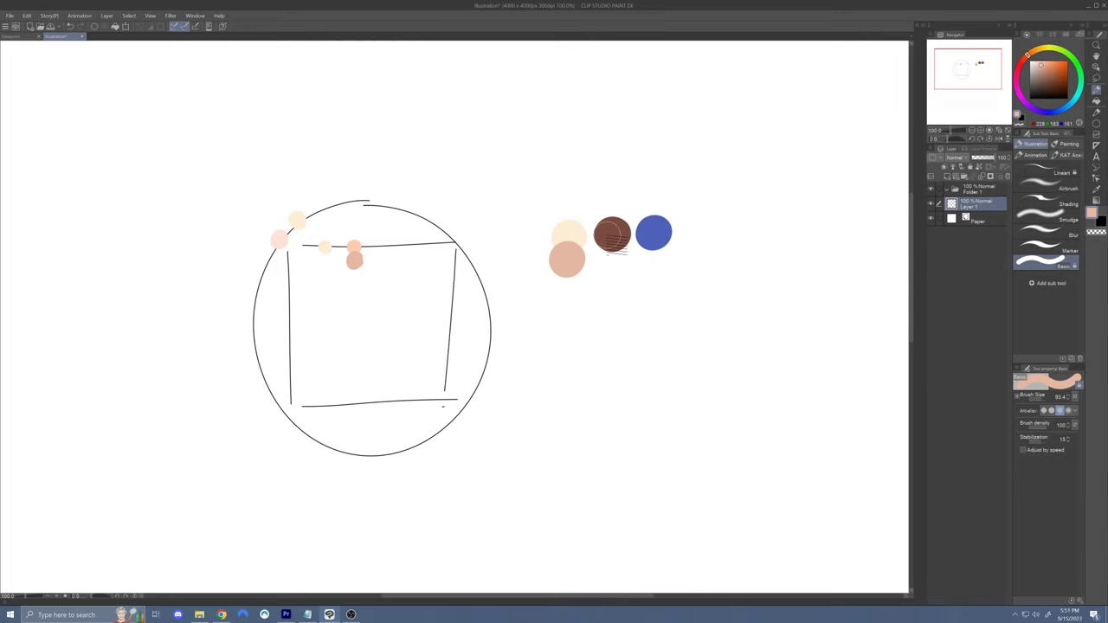
Sample the brown swatch, dot it in the square's centre and on the circle, and add a redder brown dot beside it on the circle
{"action": "left_click", "coordinate": [613, 233], "text": "alt"}
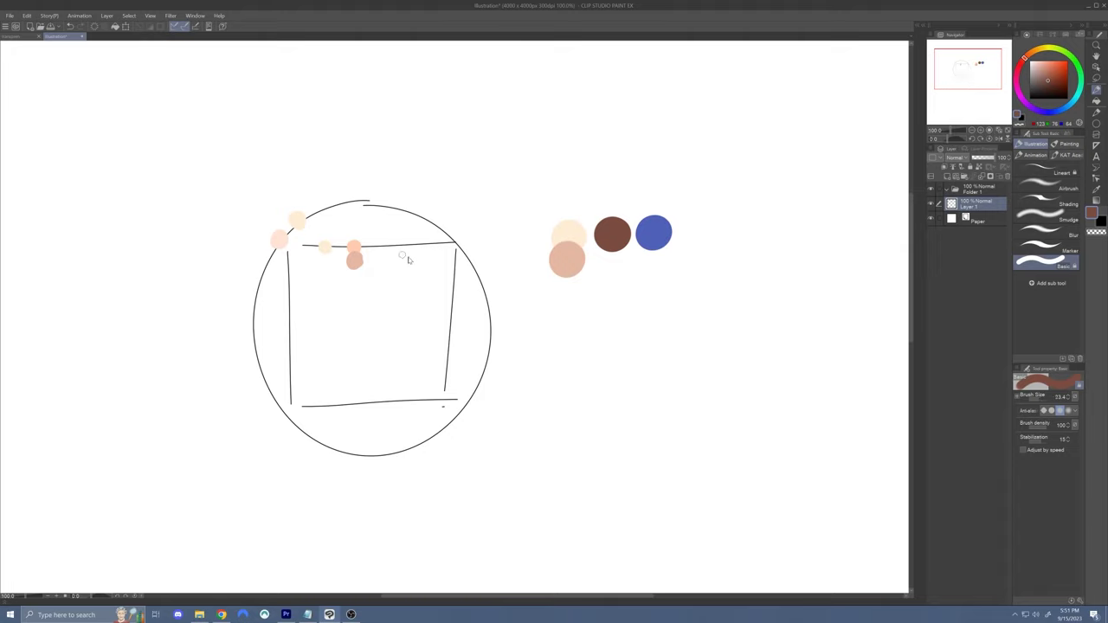
{"action": "mouse_move", "coordinate": [371, 285]}
{"action": "left_mouse_down"}
{"action": "mouse_move", "coordinate": [378, 321]}
{"action": "mouse_move", "coordinate": [375, 312]}
{"action": "left_mouse_up"}
{"action": "left_click", "coordinate": [368, 321]}
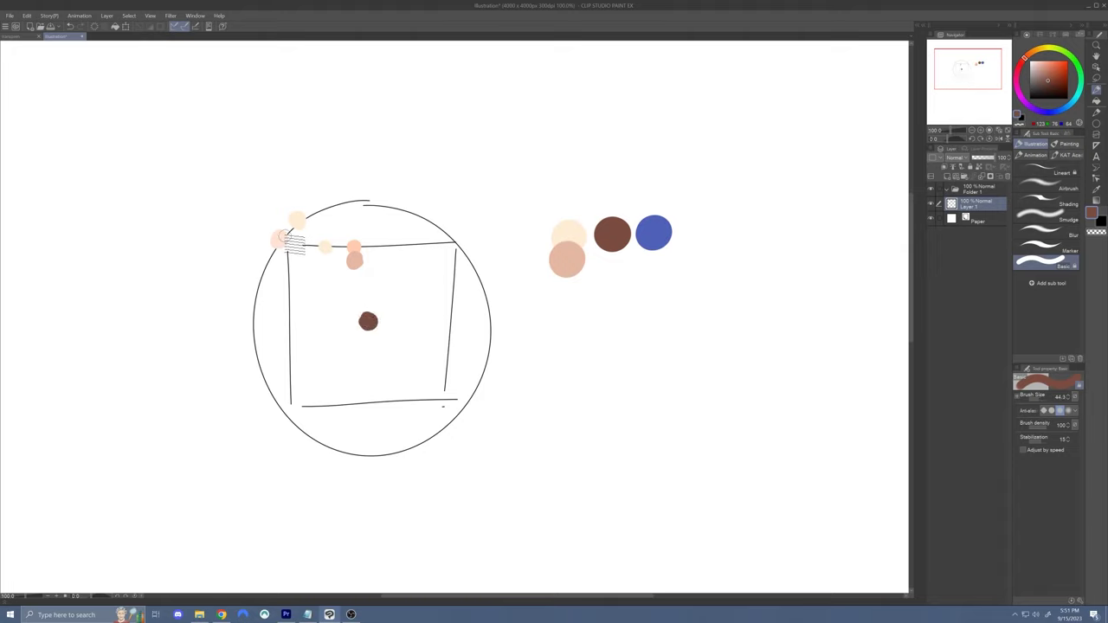
{"action": "left_click", "coordinate": [283, 234]}
{"action": "left_click", "coordinate": [1023, 62]}
{"action": "left_click_drag", "start_coordinate": [281, 238], "coordinate": [275, 248]}
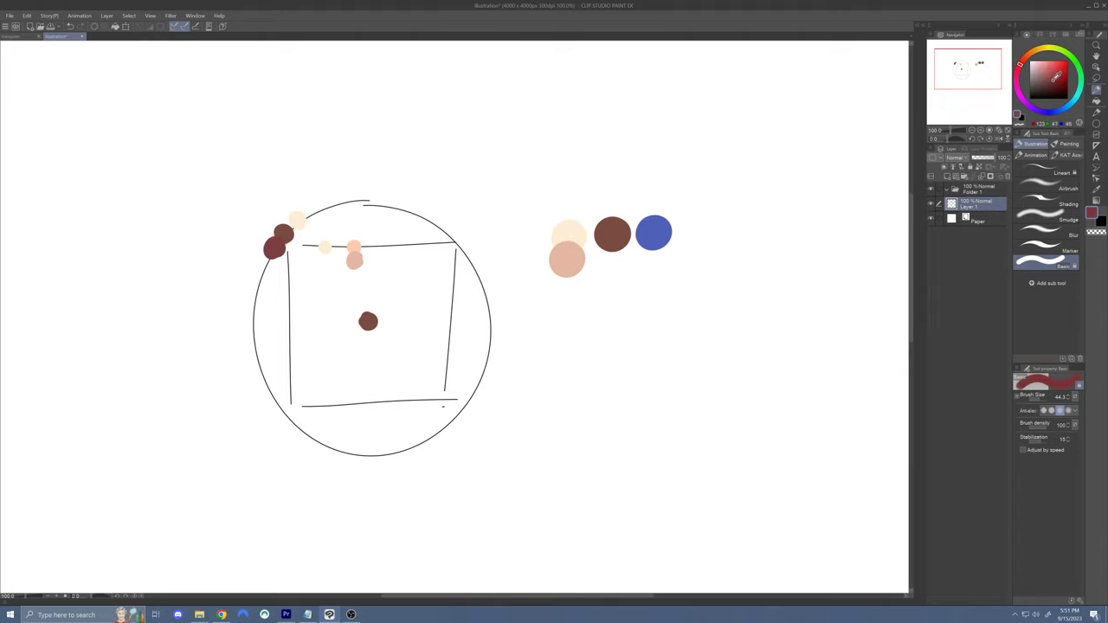
Dot a redder brown and a darker maroon in the square, and paint the maroon as a shadow swatch below the brown one
{"action": "left_click", "coordinate": [390, 322]}
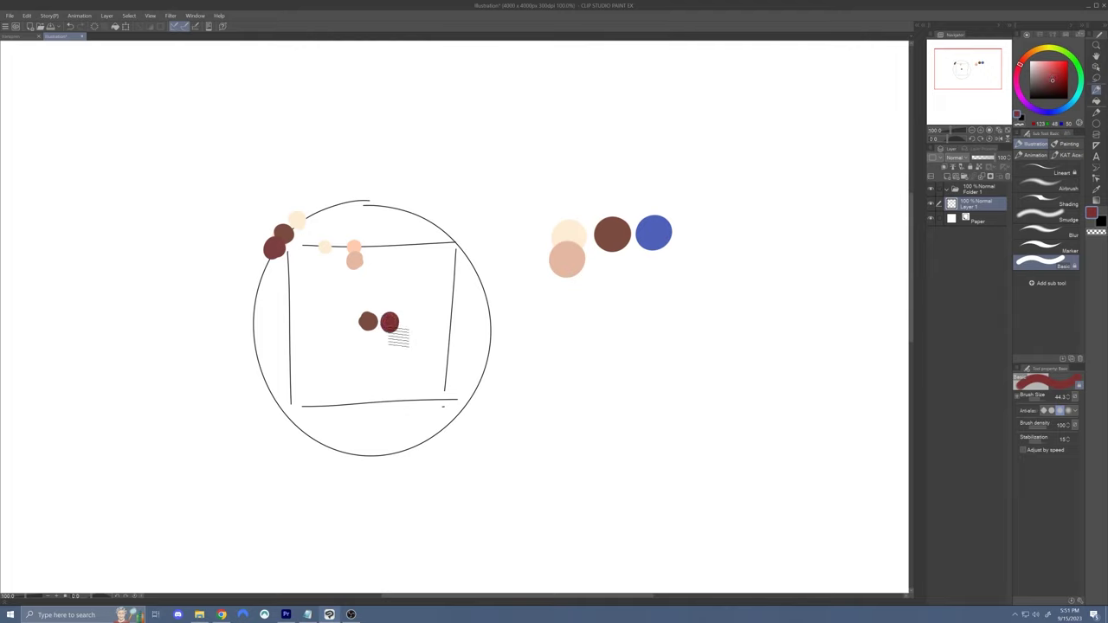
{"action": "left_click", "coordinate": [1055, 83]}
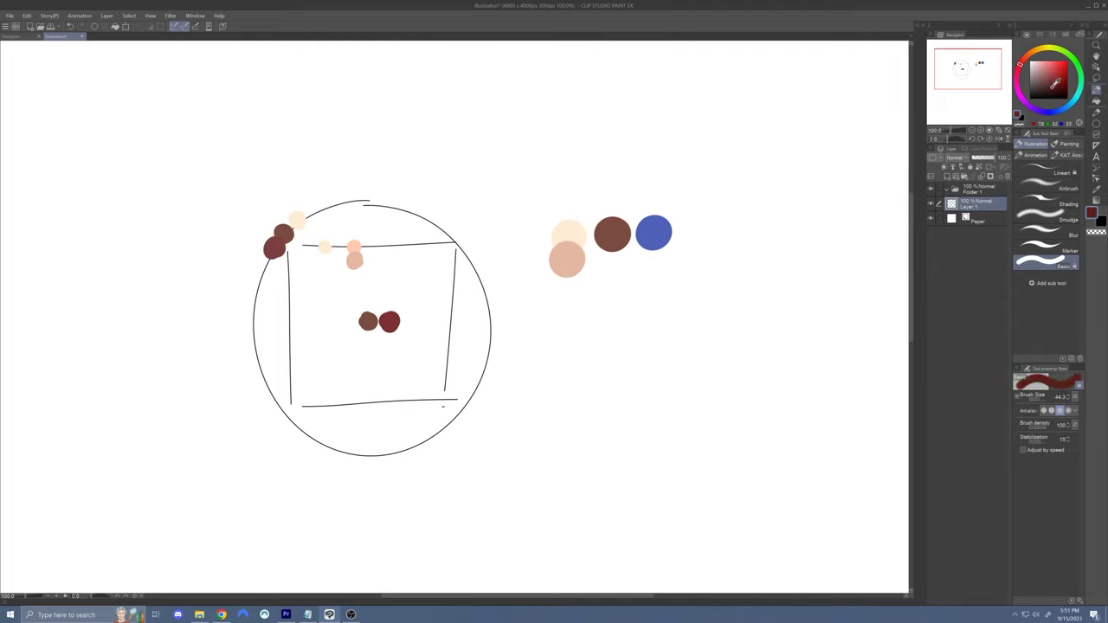
{"action": "left_click", "coordinate": [390, 364]}
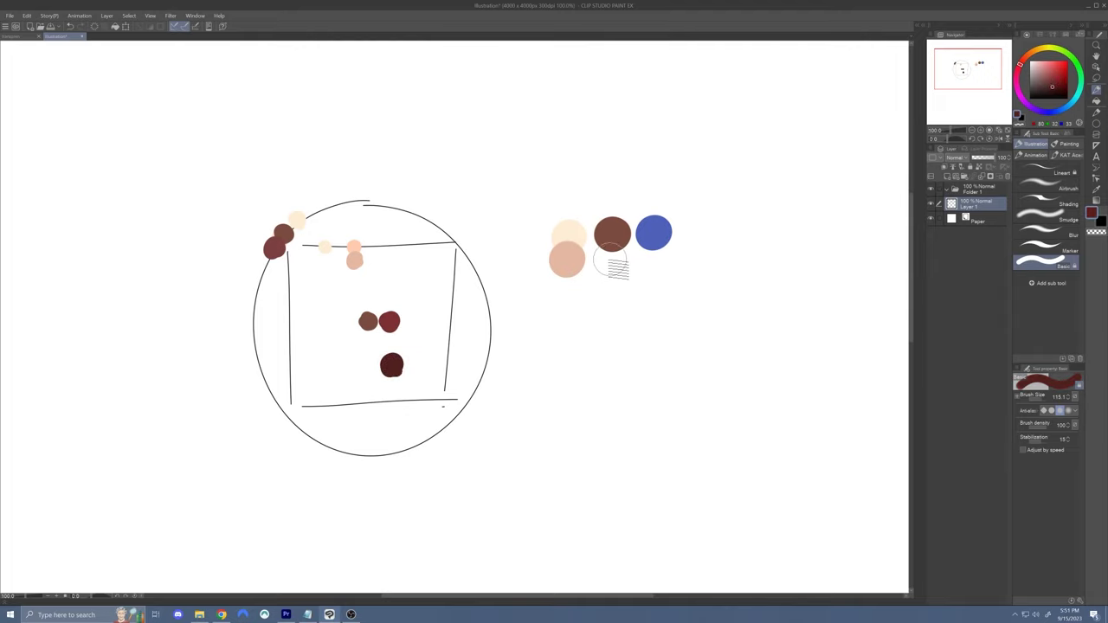
{"action": "left_click", "coordinate": [612, 259]}
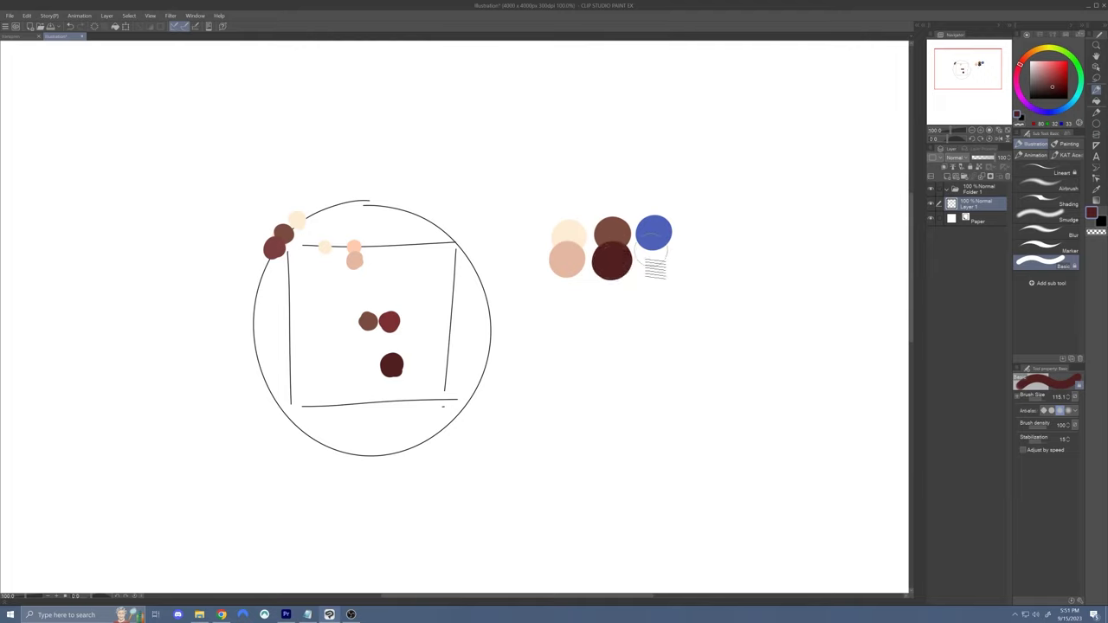
Enlarge the maroon shadow swatch, and draw a thin green curve through the square from the cream dot down past the maroon dot
{"action": "left_click_drag", "start_coordinate": [641, 271], "coordinate": [631, 280]}
{"action": "left_click_drag", "start_coordinate": [612, 263], "coordinate": [633, 273]}
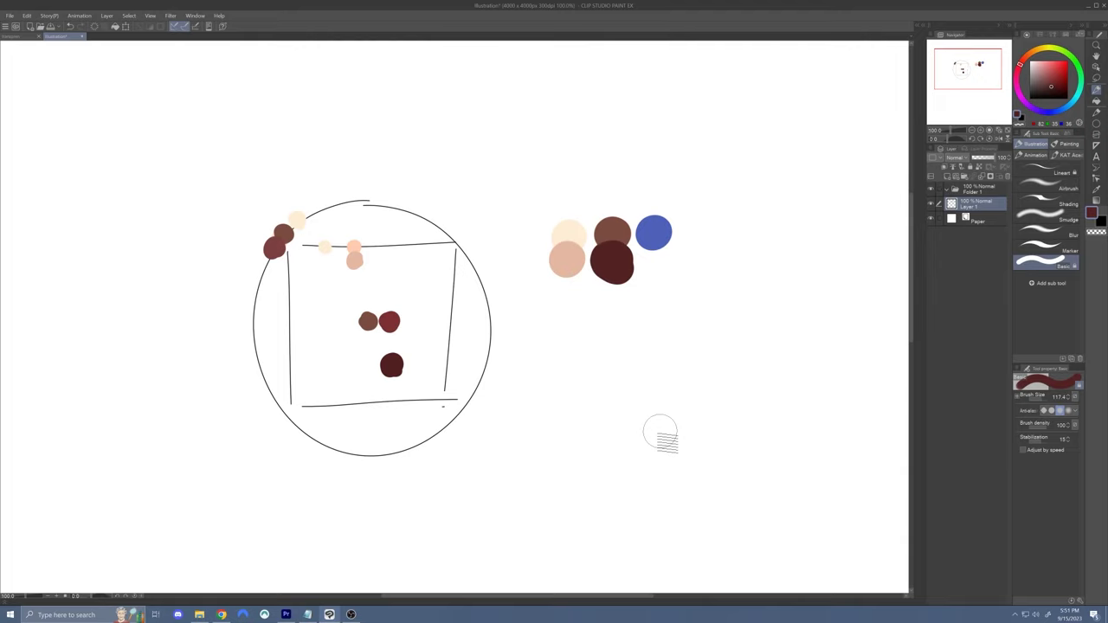
{"action": "key", "text": "p"}
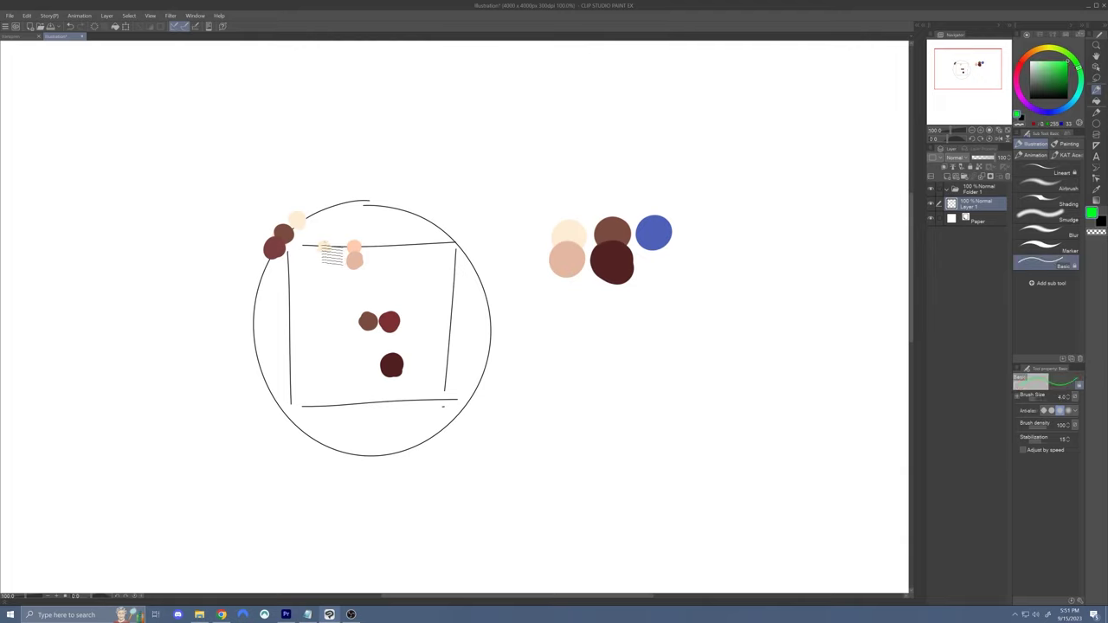
{"action": "left_click_drag", "start_coordinate": [320, 246], "coordinate": [390, 333]}
{"action": "key", "text": "ctrl+z"}
{"action": "left_click_drag", "start_coordinate": [318, 246], "coordinate": [401, 386]}
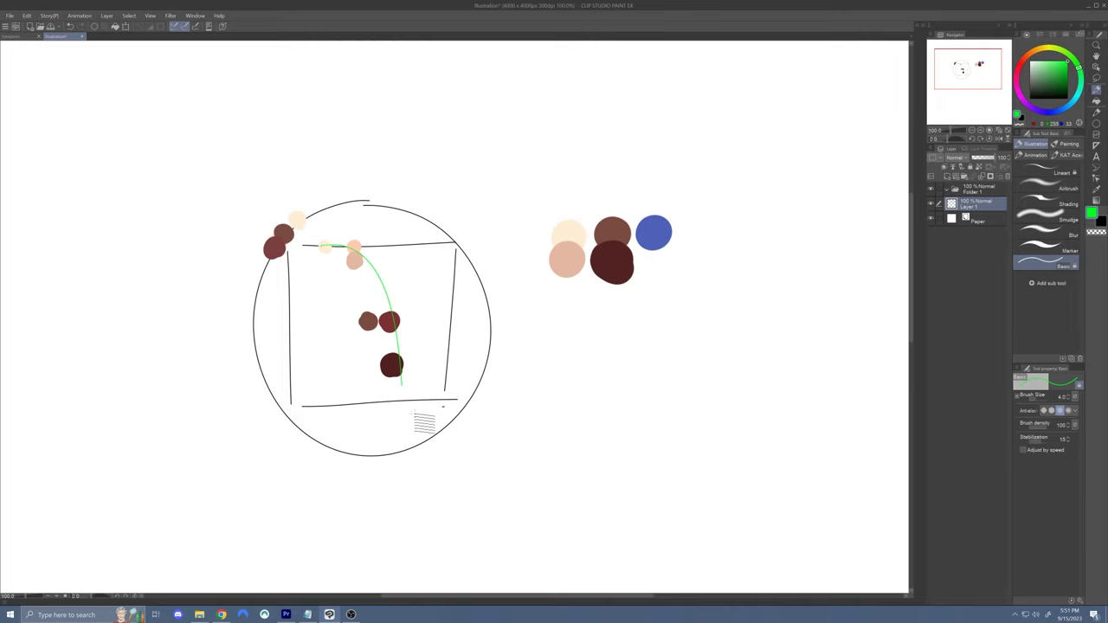
Sample the blue swatch, and dot it in the square's upper half and on the lower edge of the circle
{"action": "left_click", "coordinate": [658, 230], "text": "alt"}
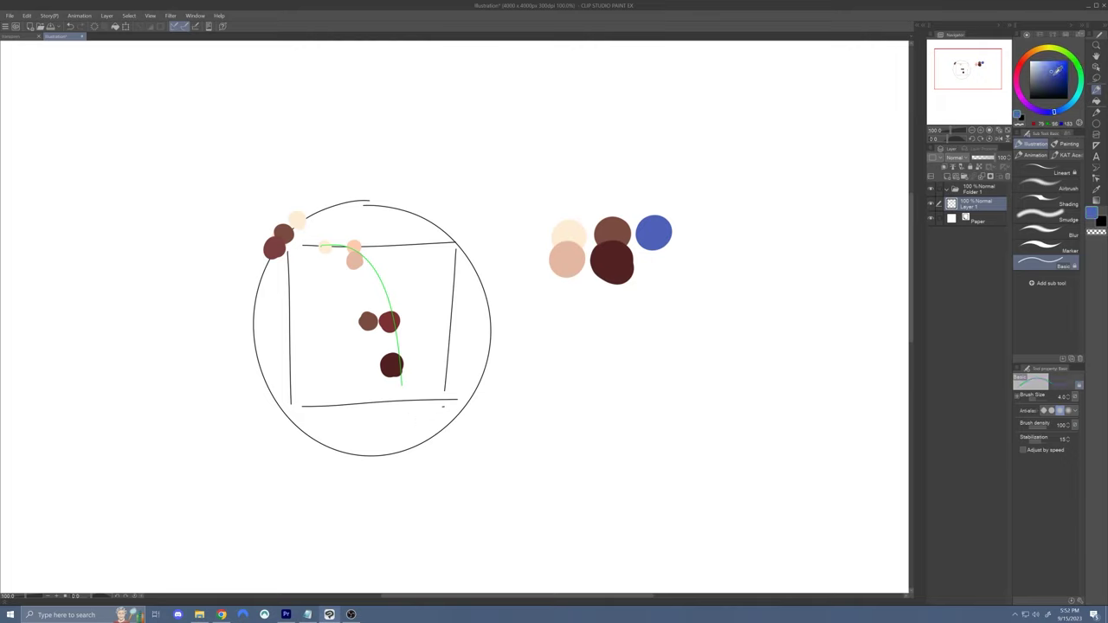
{"action": "left_click_drag", "start_coordinate": [394, 287], "coordinate": [403, 286]}
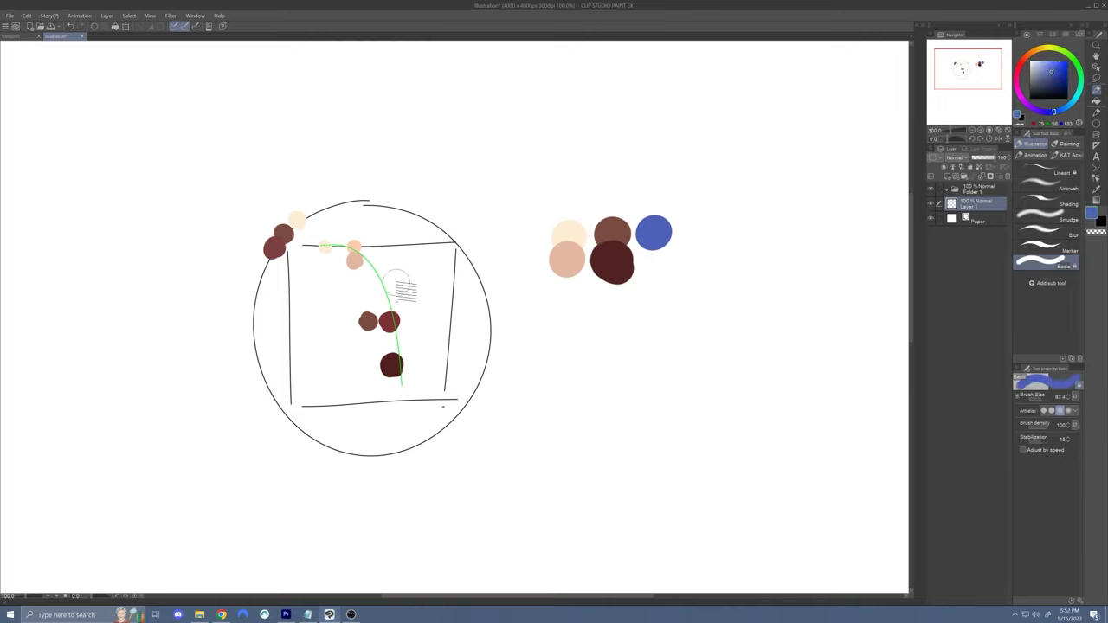
{"action": "left_click", "coordinate": [390, 278]}
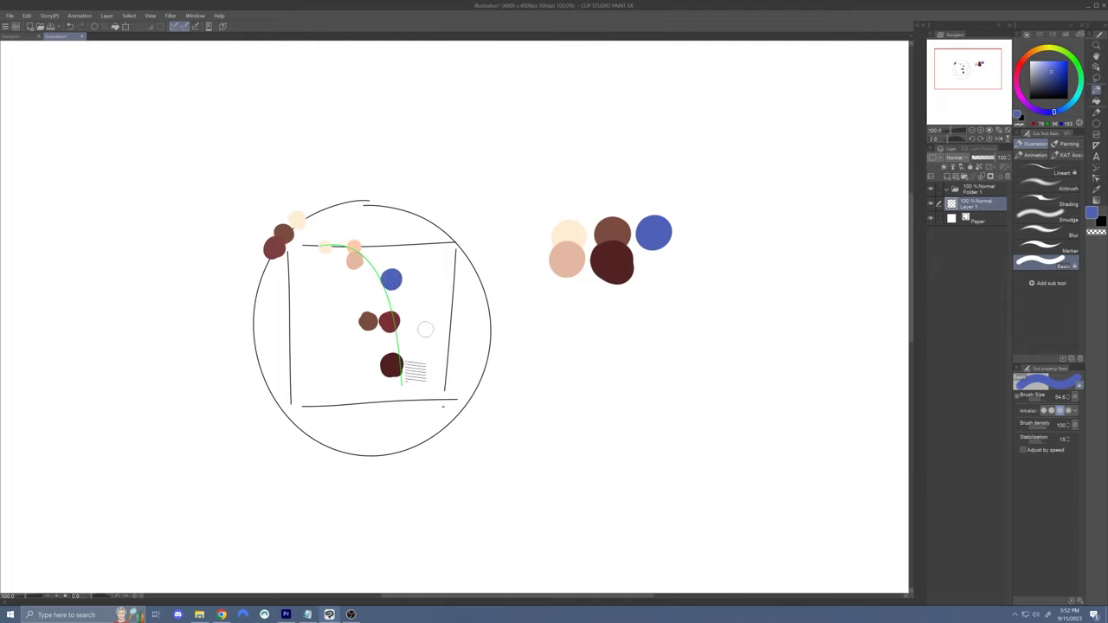
{"action": "left_click", "coordinate": [408, 446]}
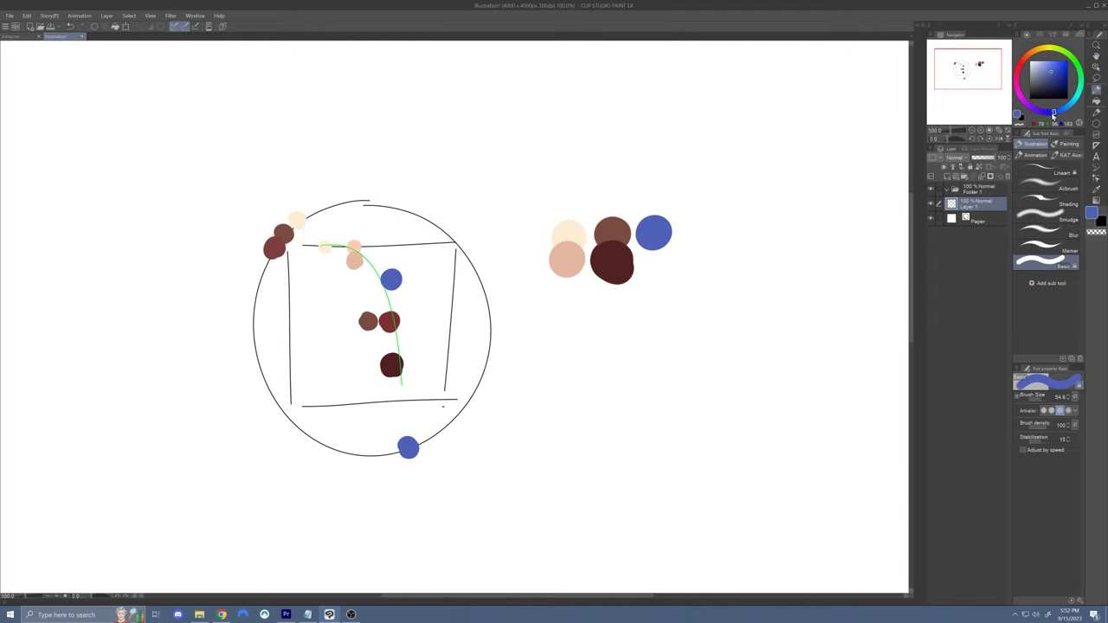
Shift the blue slightly towards purple, make it darker and more saturated, and paint it as a shadow swatch below the blue one
{"action": "left_click_drag", "start_coordinate": [1053, 113], "coordinate": [1052, 113]}
{"action": "left_click", "coordinate": [1056, 74]}
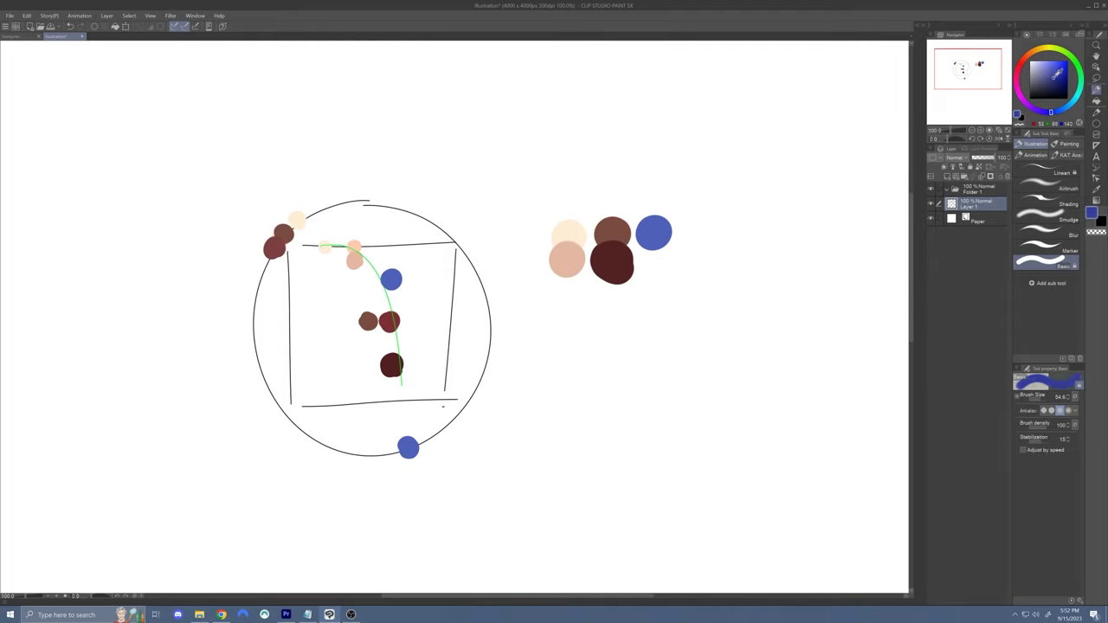
{"action": "left_click_drag", "start_coordinate": [649, 265], "coordinate": [666, 273]}
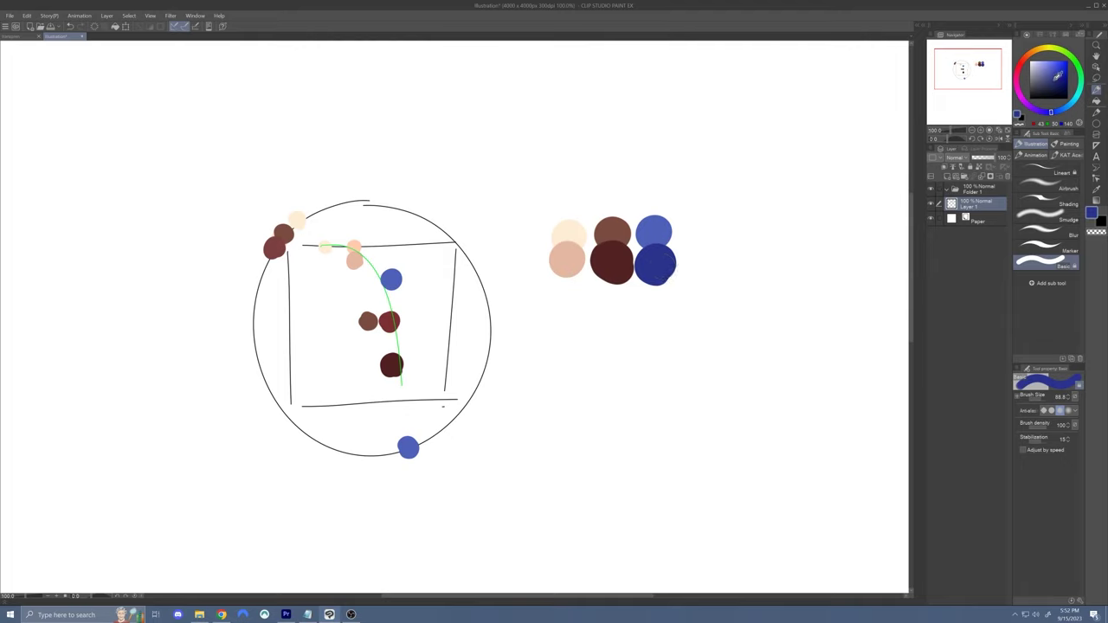
{"action": "left_click_drag", "start_coordinate": [1058, 76], "coordinate": [1059, 77]}
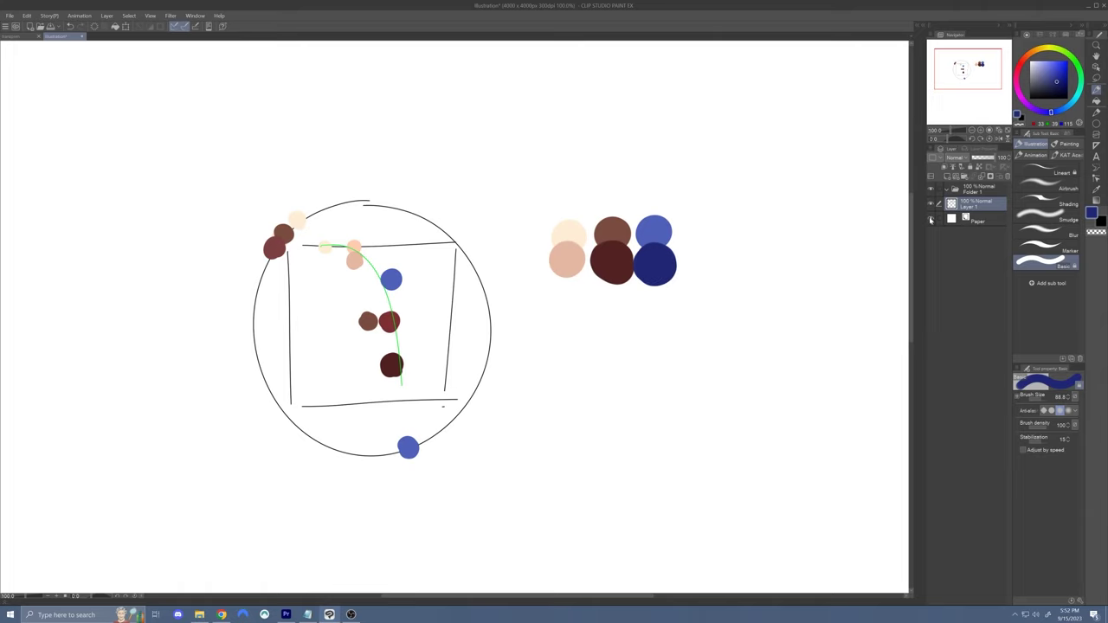
Recolour the blue's shadow swatch to a more purple indigo, and draw a thicker bright green curve down through the square's dots
{"action": "key", "text": "h"}
{"action": "key", "text": "h"}
{"action": "left_click", "coordinate": [654, 264], "text": "alt"}
{"action": "left_click", "coordinate": [374, 269], "text": "alt"}
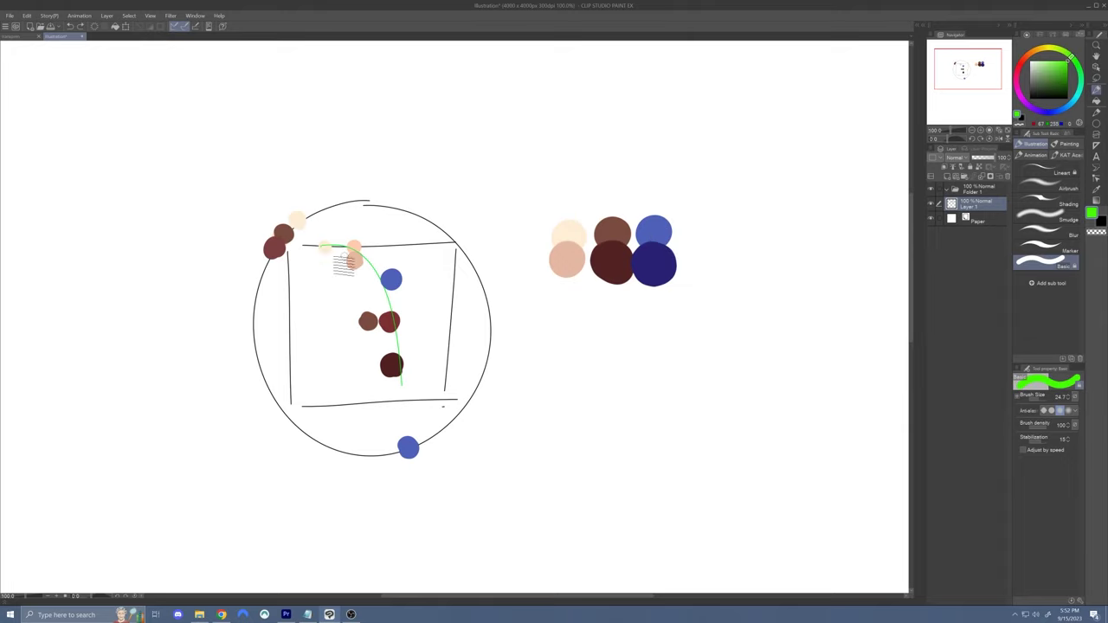
{"action": "mouse_move", "coordinate": [314, 250]}
{"action": "left_mouse_down"}
{"action": "mouse_move", "coordinate": [399, 400]}
{"action": "mouse_move", "coordinate": [395, 413]}
{"action": "left_mouse_up"}
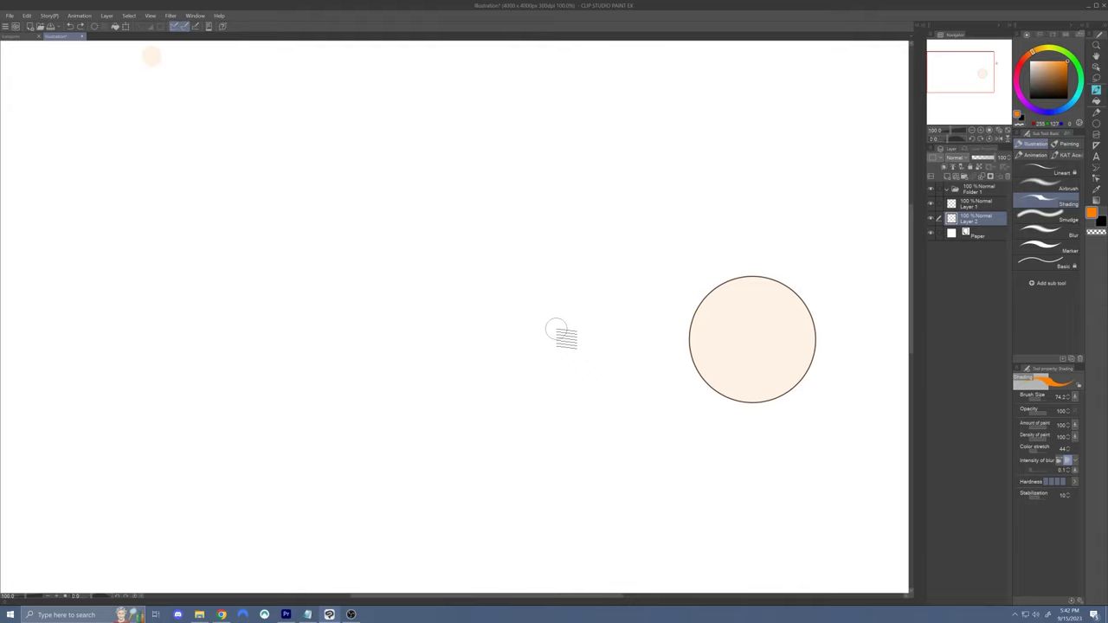
Sample the dusty pink swatch, lock Layer 2's transparent pixels, and paint a crescent shadow along the cream circle's lower right edge
{"action": "left_click_drag", "start_coordinate": [961, 85], "coordinate": [975, 85]}
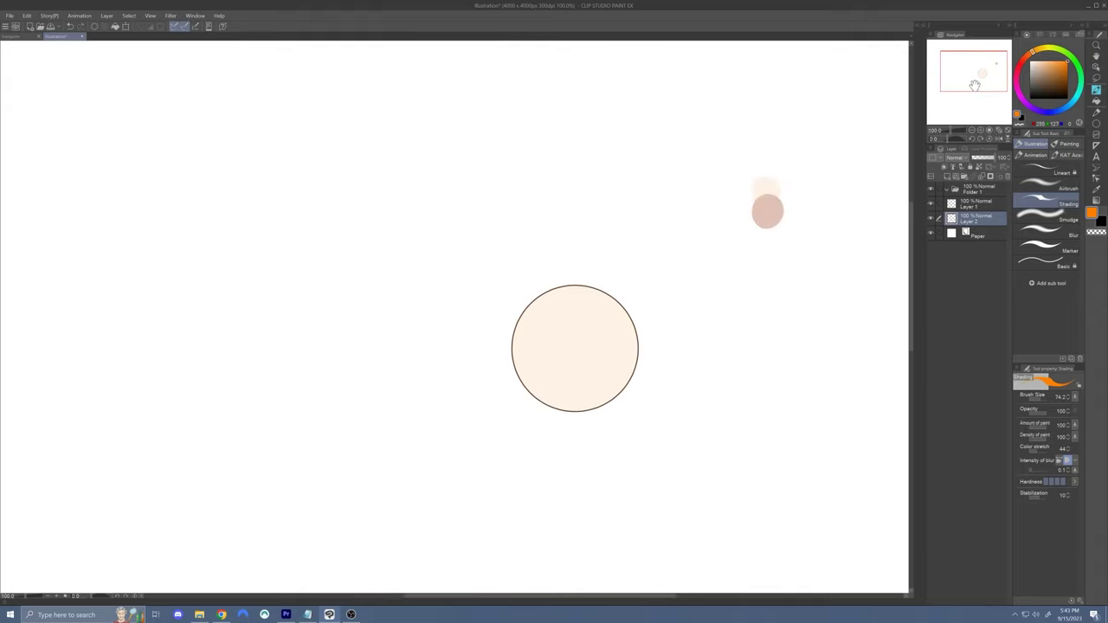
{"action": "left_click", "coordinate": [767, 210], "text": "alt"}
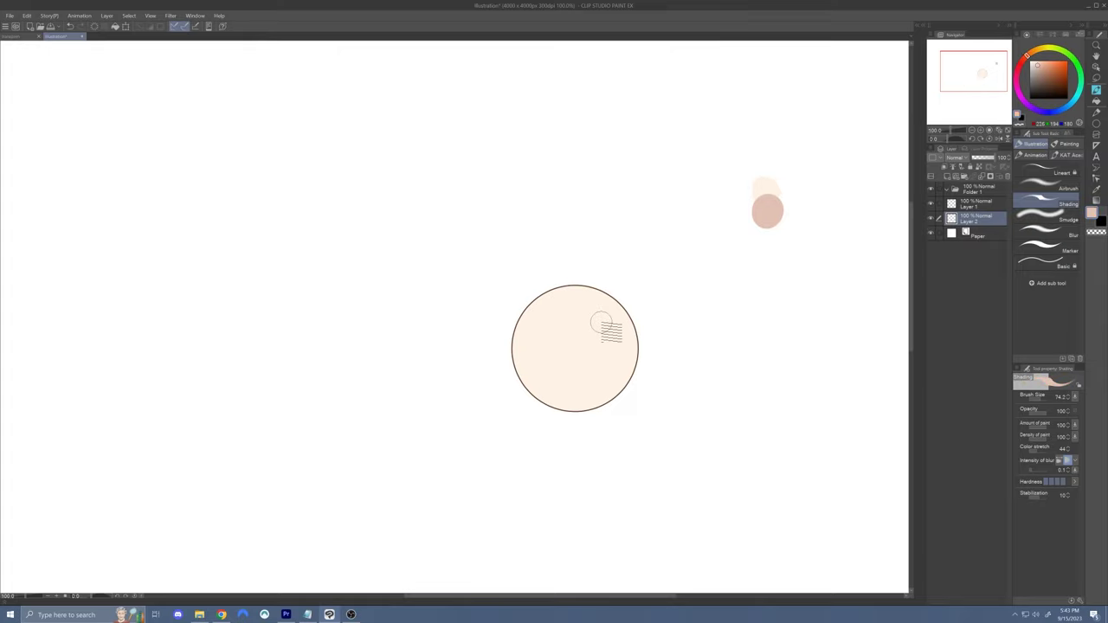
{"action": "mouse_move", "coordinate": [700, 318]}
{"action": "left_mouse_down"}
{"action": "mouse_move", "coordinate": [638, 292]}
{"action": "mouse_move", "coordinate": [532, 433]}
{"action": "mouse_move", "coordinate": [643, 358]}
{"action": "left_mouse_up"}
{"action": "key", "text": "ctrl+z"}
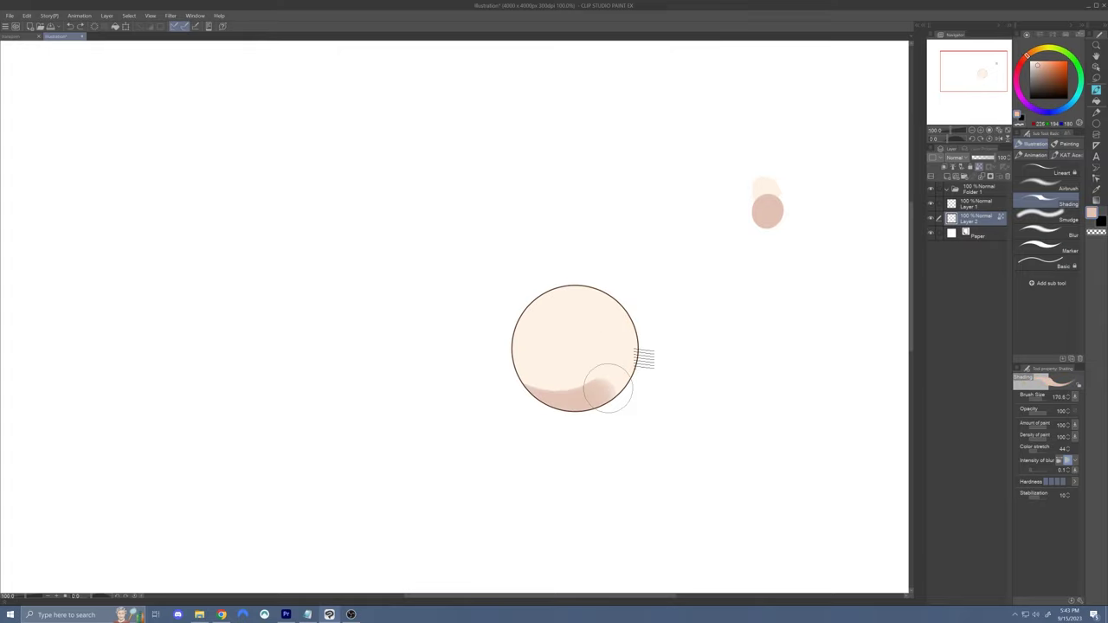
{"action": "mouse_move", "coordinate": [623, 303]}
{"action": "left_mouse_down"}
{"action": "mouse_move", "coordinate": [536, 408]}
{"action": "mouse_move", "coordinate": [614, 280]}
{"action": "left_mouse_up"}
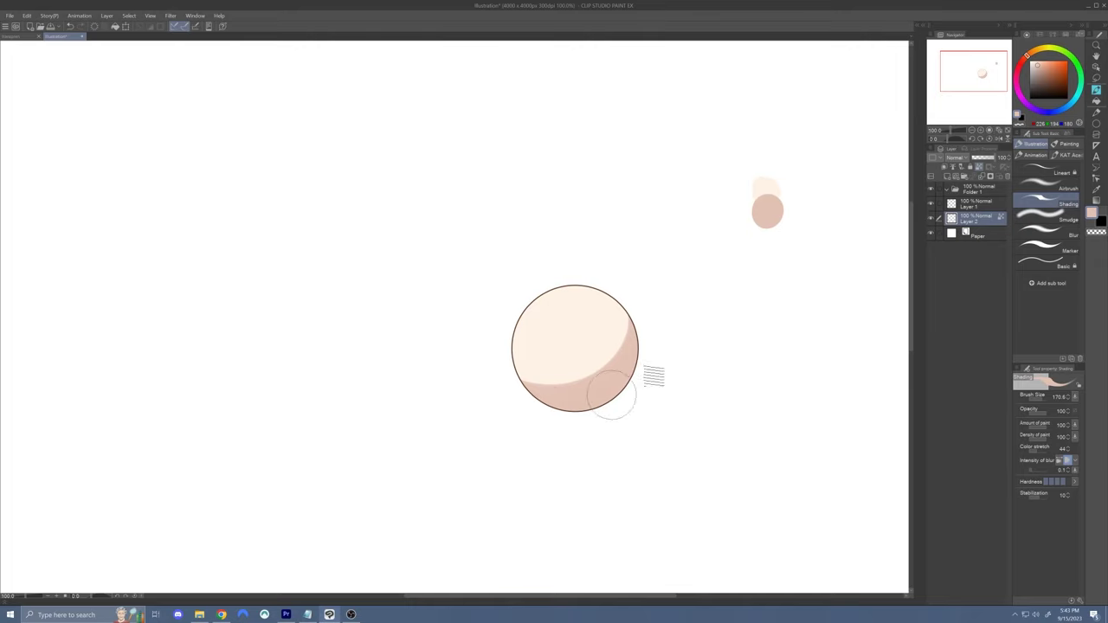
Soften the inner edge of the cream circle's crescent shadow with the Blur brush
{"action": "left_click", "coordinate": [1046, 230]}
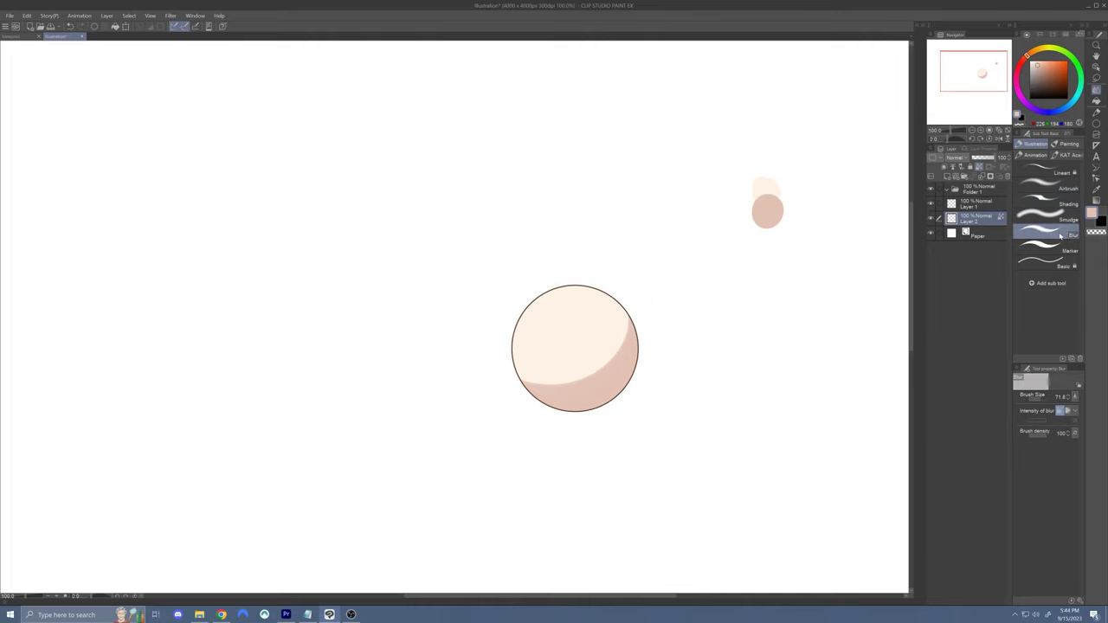
{"action": "mouse_move", "coordinate": [577, 372]}
{"action": "left_mouse_down"}
{"action": "mouse_move", "coordinate": [594, 384]}
{"action": "mouse_move", "coordinate": [540, 384]}
{"action": "mouse_move", "coordinate": [570, 381]}
{"action": "mouse_move", "coordinate": [557, 384]}
{"action": "mouse_move", "coordinate": [626, 334]}
{"action": "mouse_move", "coordinate": [574, 383]}
{"action": "mouse_move", "coordinate": [537, 383]}
{"action": "mouse_move", "coordinate": [564, 364]}
{"action": "left_mouse_up"}
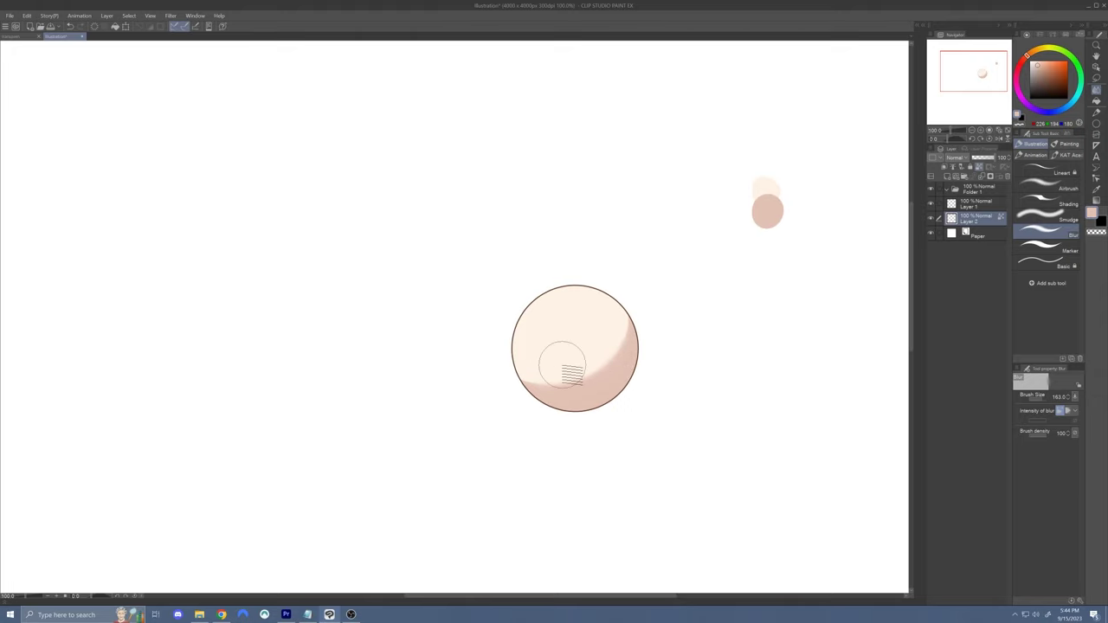